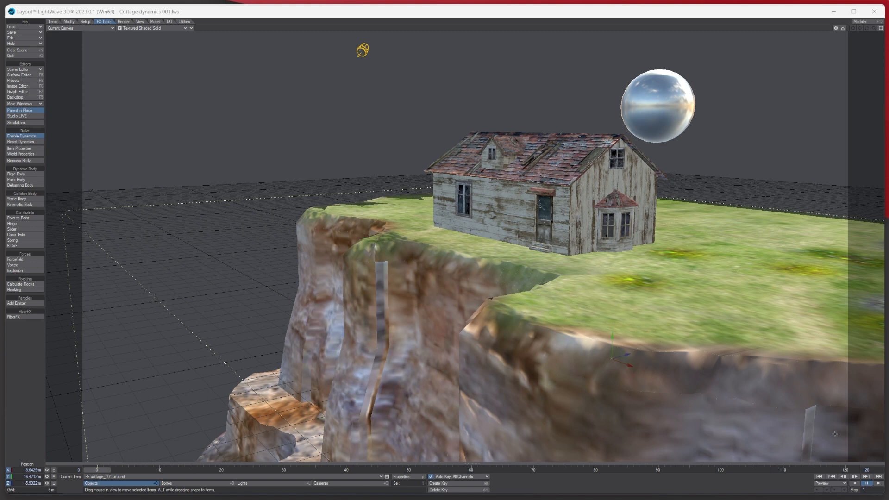
# Review the Bullet dynamics settings of the ground, house and ball, and switch the viewport to the four-view layout
pyautogui.click(878, 483)
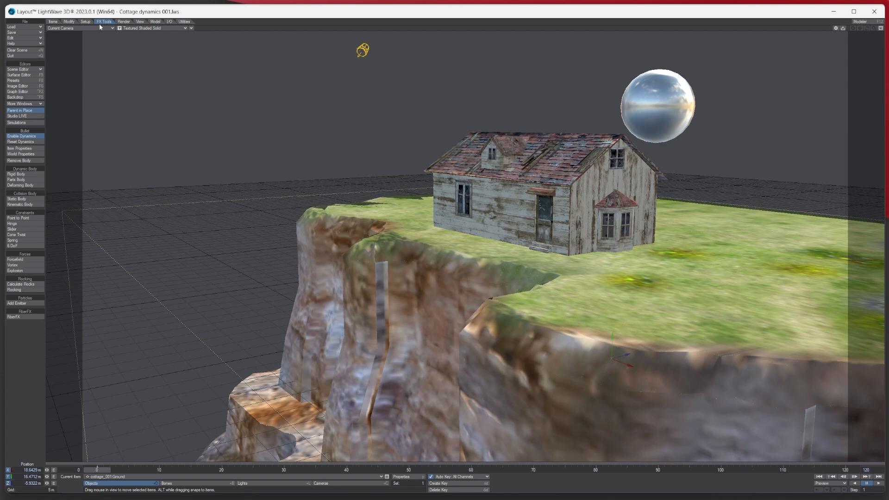
pyautogui.click(21, 149)
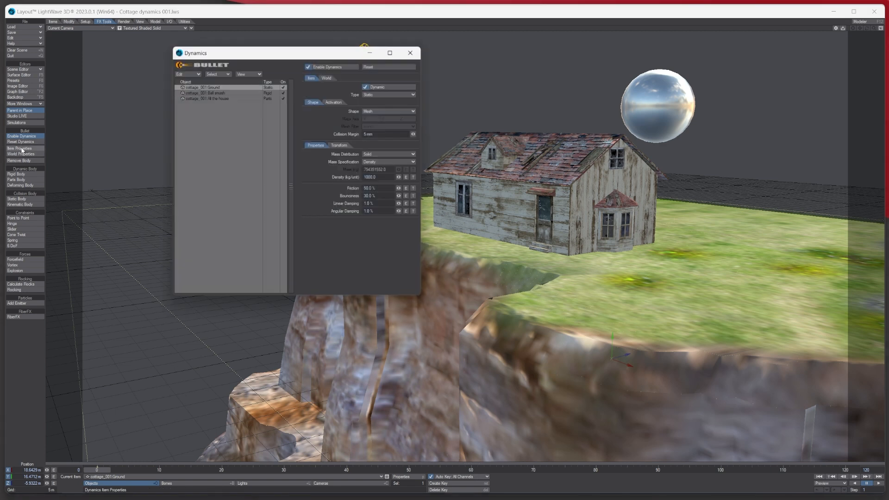
pyautogui.click(221, 93)
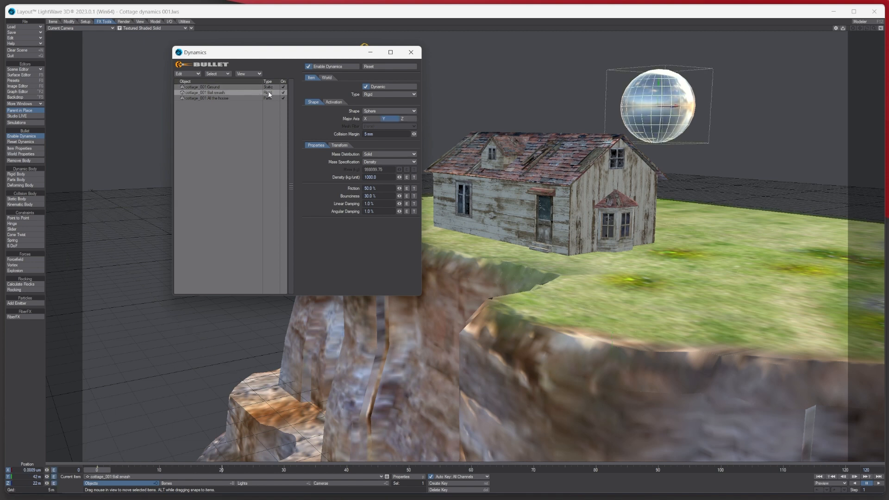
pyautogui.click(219, 98)
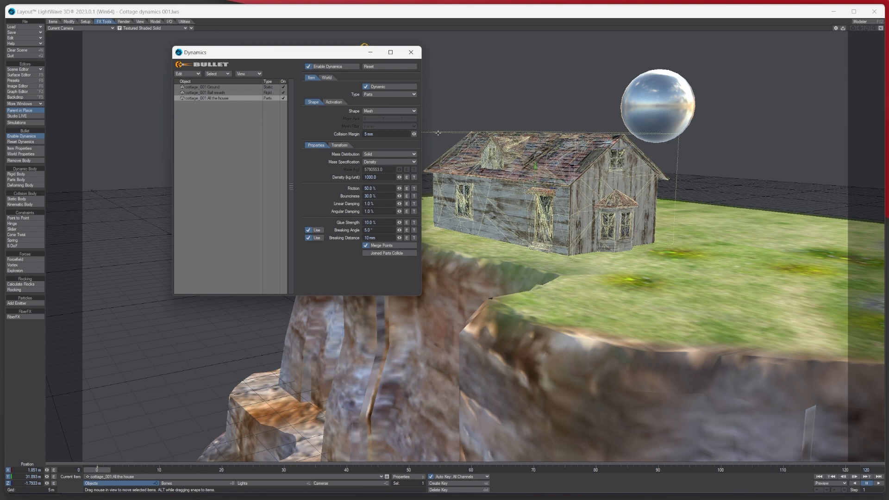
pyautogui.click(664, 88)
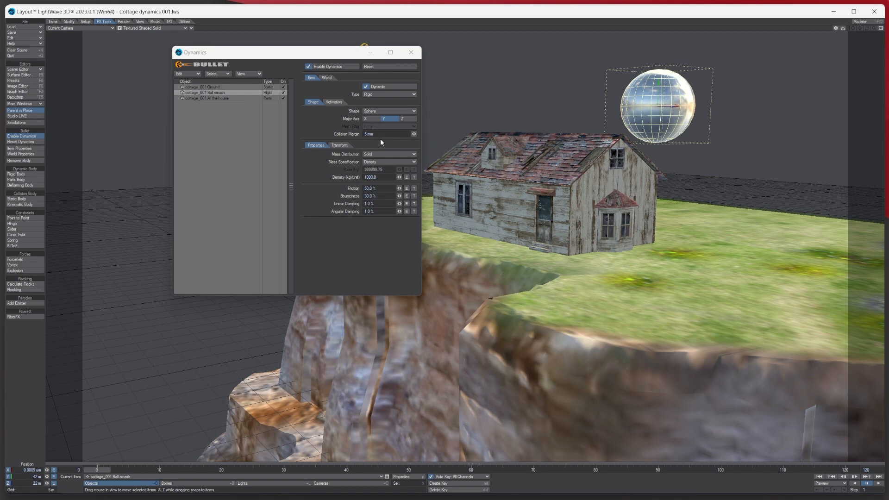
pyautogui.click(881, 28)
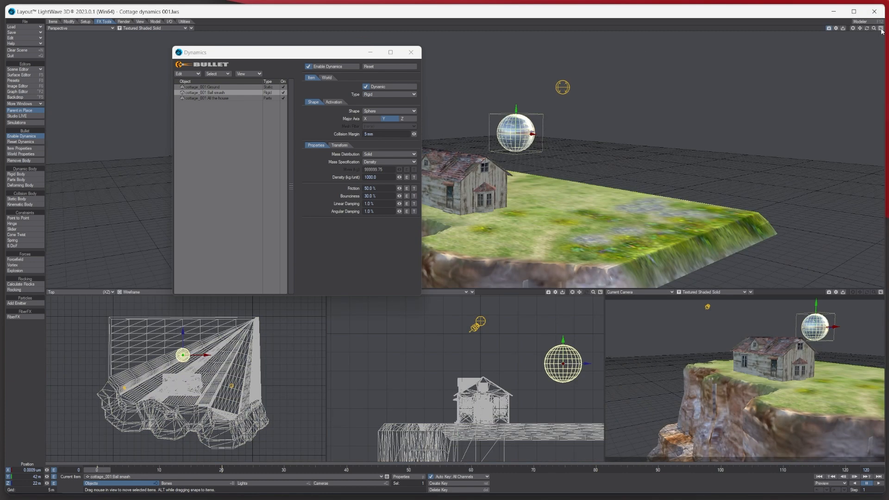
pyautogui.moveTo(273, 53); pyautogui.dragTo(174, 59)
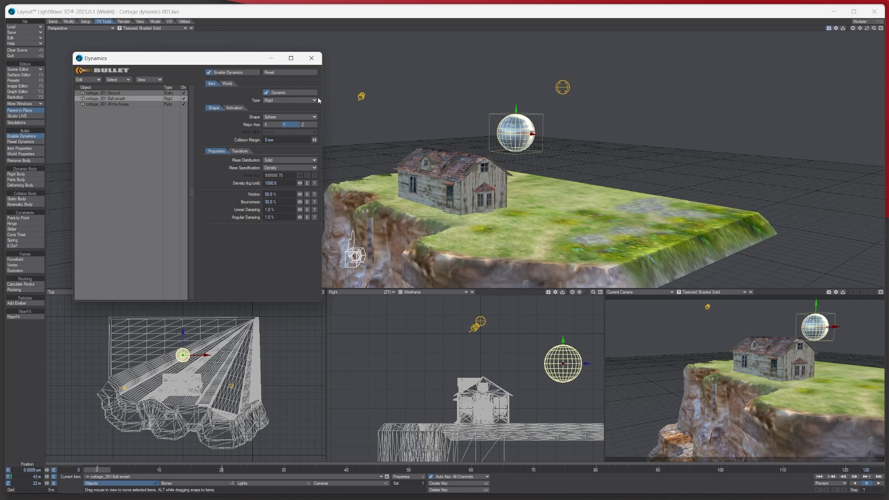
# Inspect the house's dynamics activation and shape settings, and preview the collapse simulation along the timeline
pyautogui.click(132, 103)
pyautogui.click(229, 109)
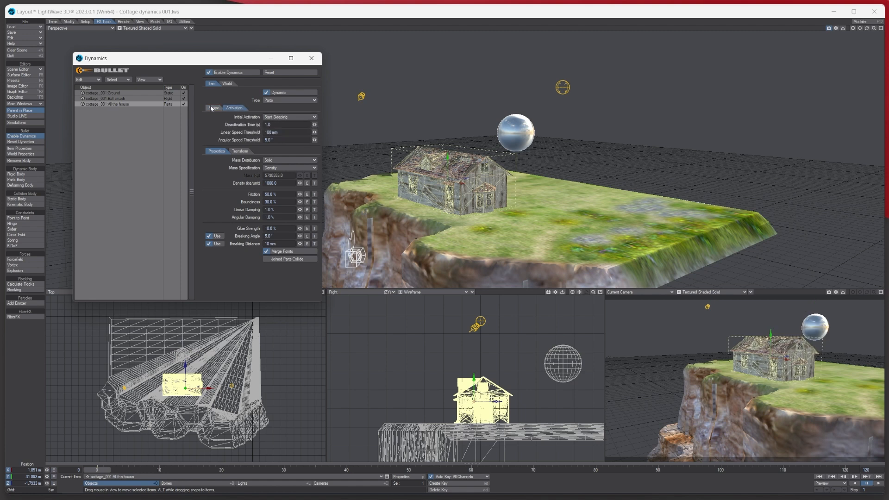
pyautogui.click(213, 108)
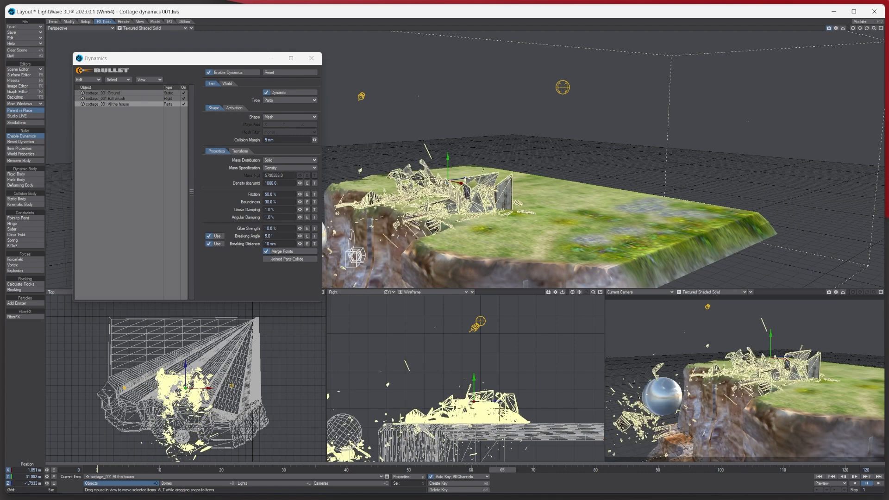
pyautogui.moveTo(371, 470); pyautogui.dragTo(97, 470)
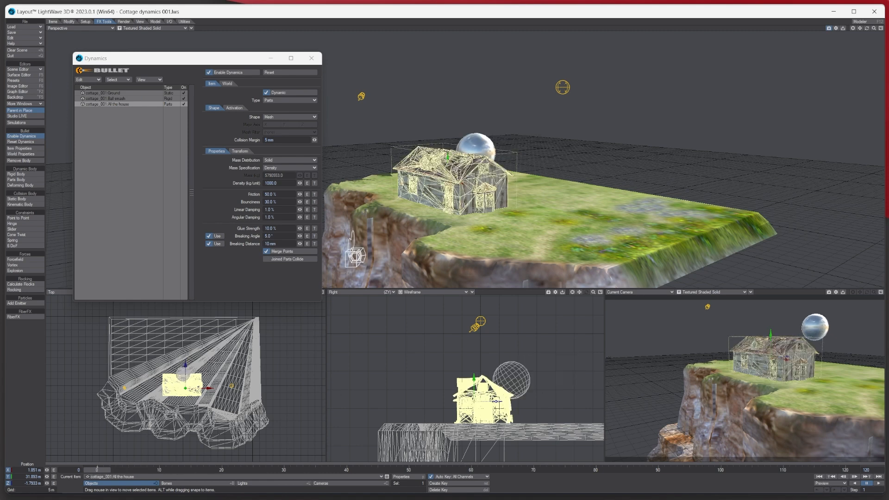
pyautogui.moveTo(396, 470); pyautogui.dragTo(96, 470)
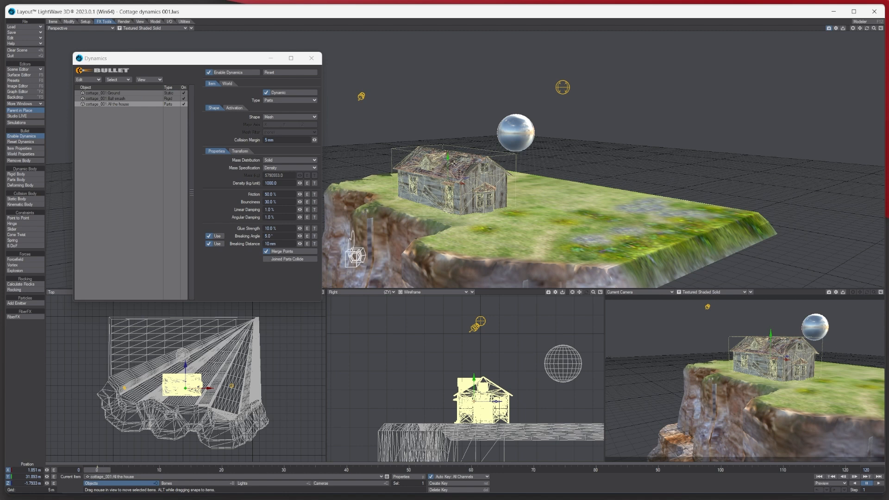
# Add an MD Baker modifier to the house object and open the modifier's settings
pyautogui.click(404, 477)
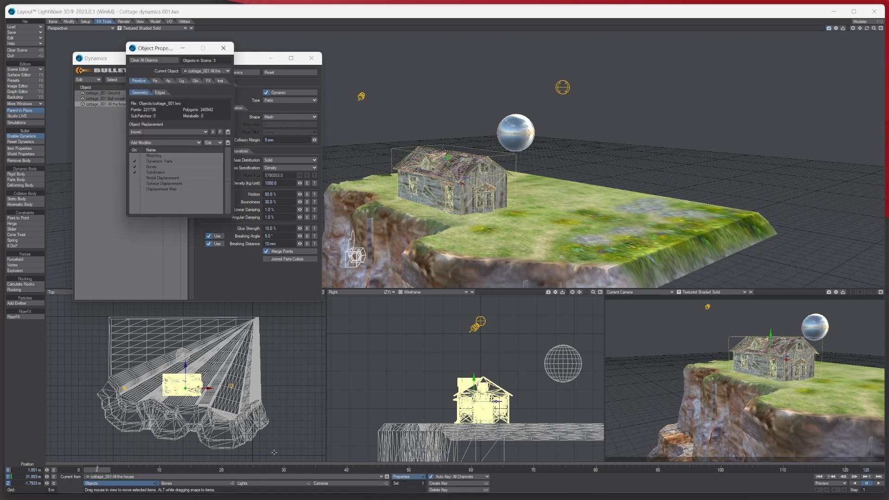
pyautogui.click(147, 143)
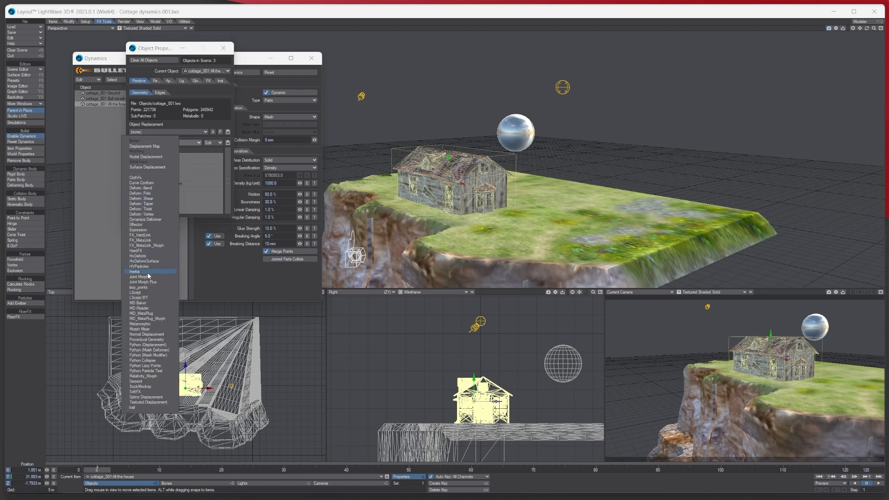
pyautogui.click(139, 303)
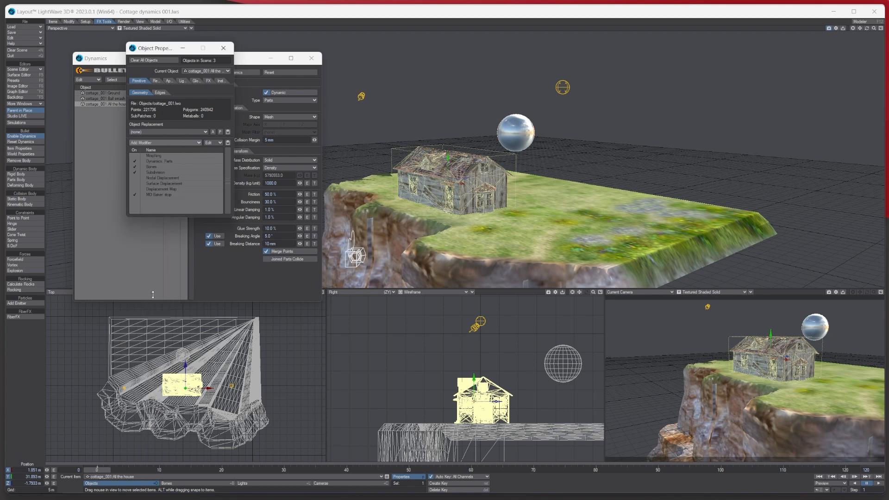
pyautogui.doubleClick(160, 195)
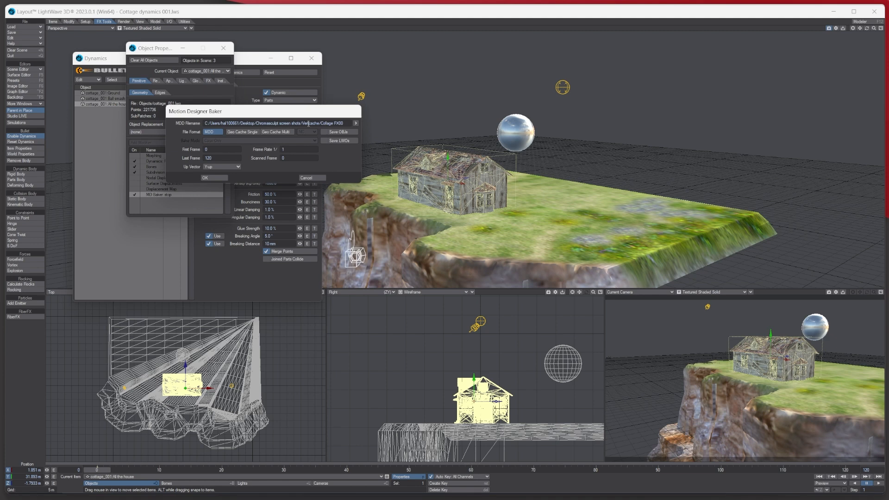
# Set the house's MDD output file to "Cottage 1" in the vertcache folder of LW Cottage
pyautogui.click(356, 124)
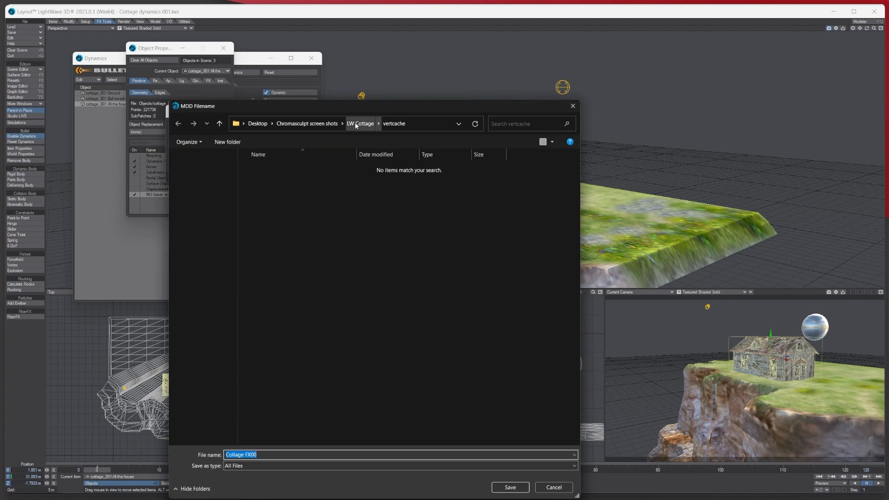
pyautogui.click(296, 123)
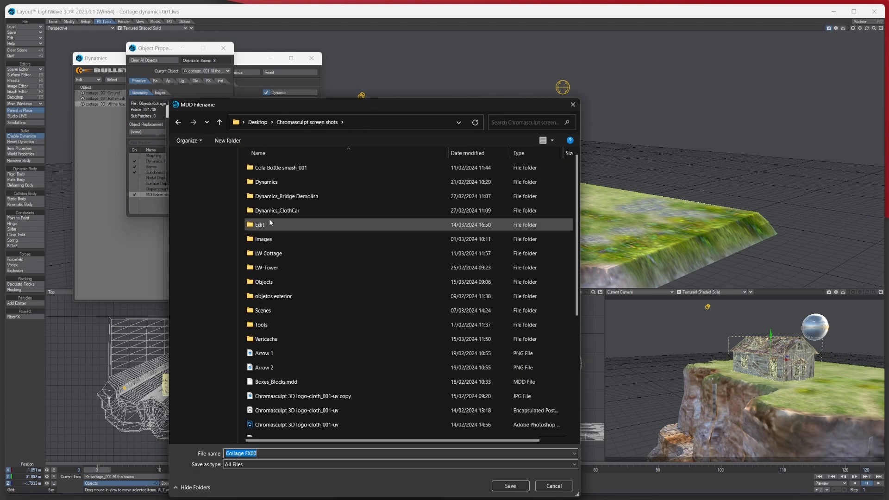
pyautogui.doubleClick(267, 254)
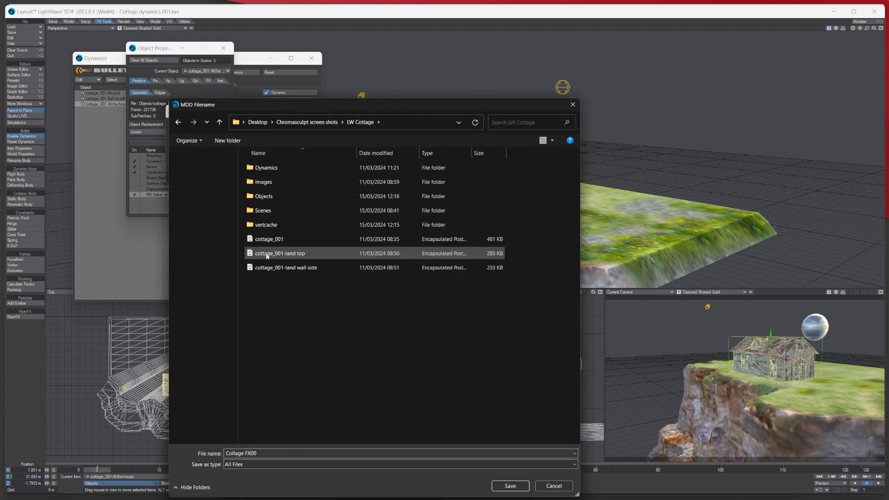
pyautogui.doubleClick(264, 225)
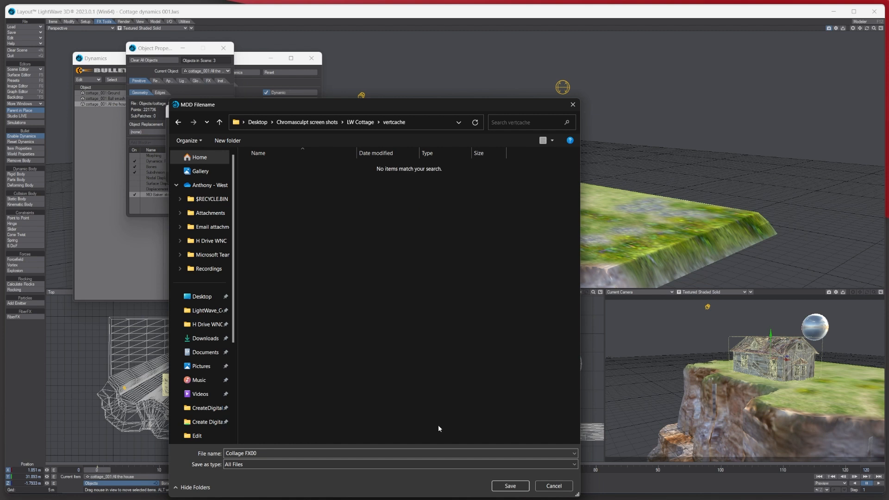
pyautogui.click(244, 453)
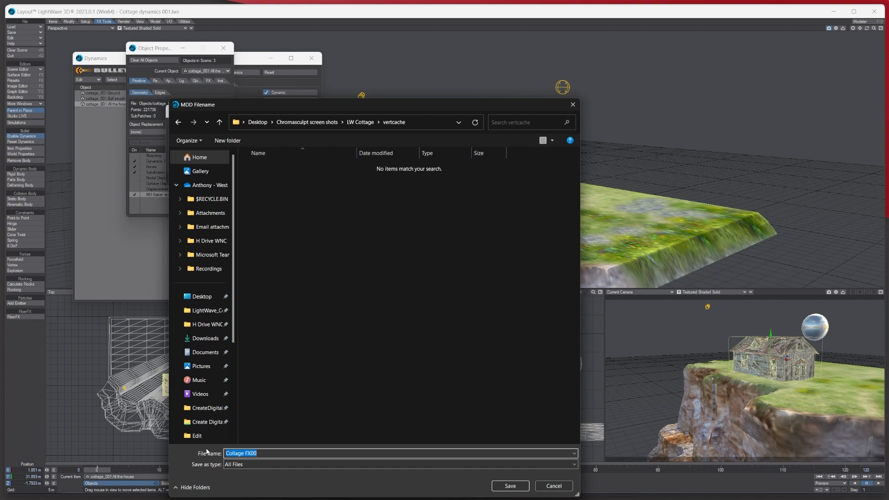
pyautogui.write('Cottage 1')
pyautogui.click(510, 485)
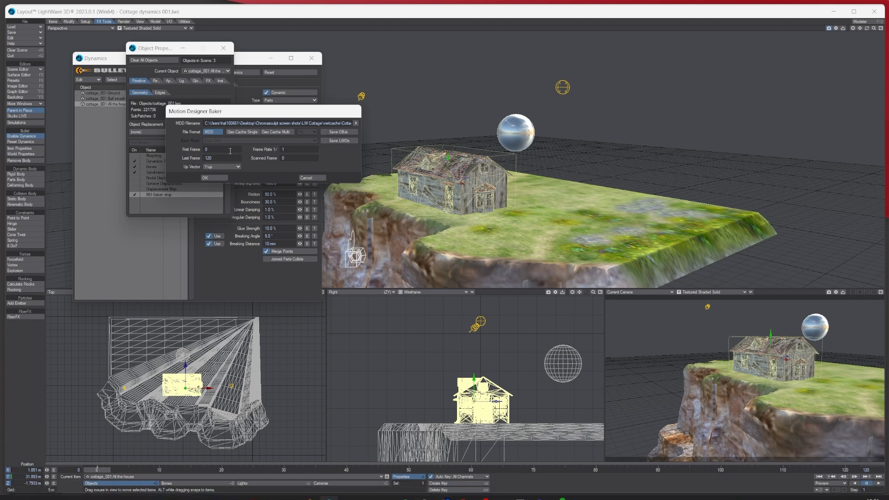
# Bake the house's motion through frame 120 and disable its MD Baker modifier
pyautogui.click(209, 179)
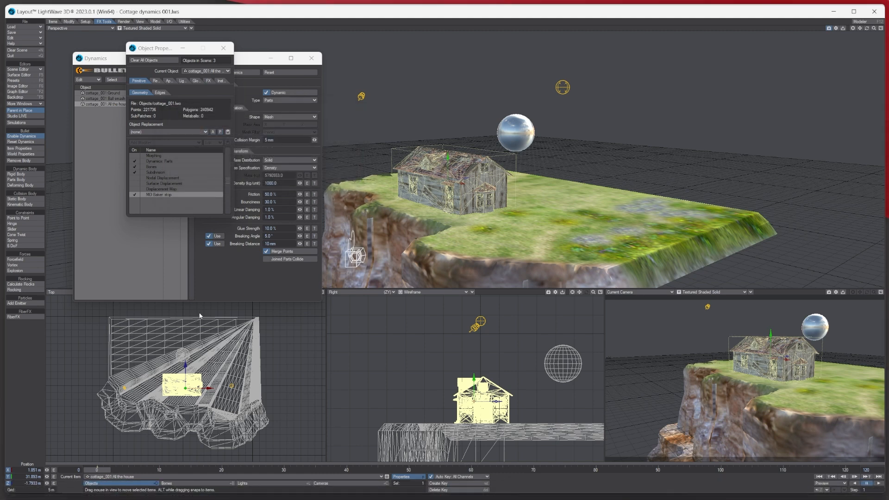
pyautogui.click(846, 471)
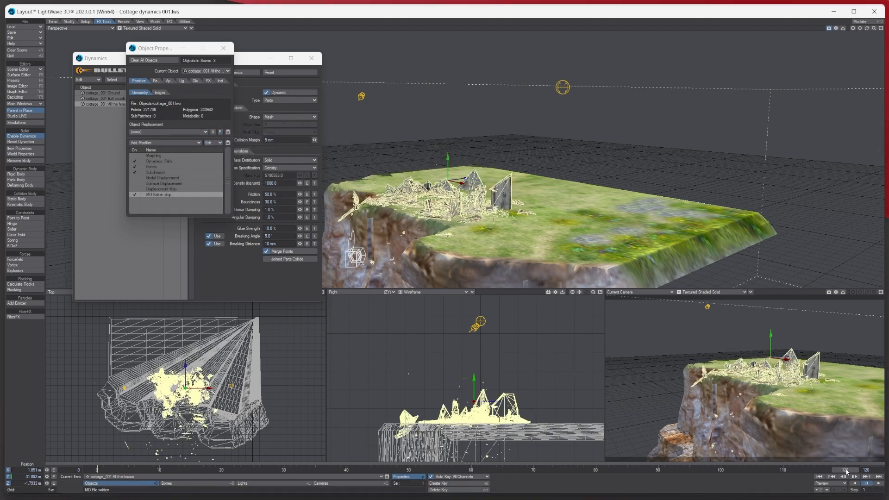
pyautogui.click(97, 470)
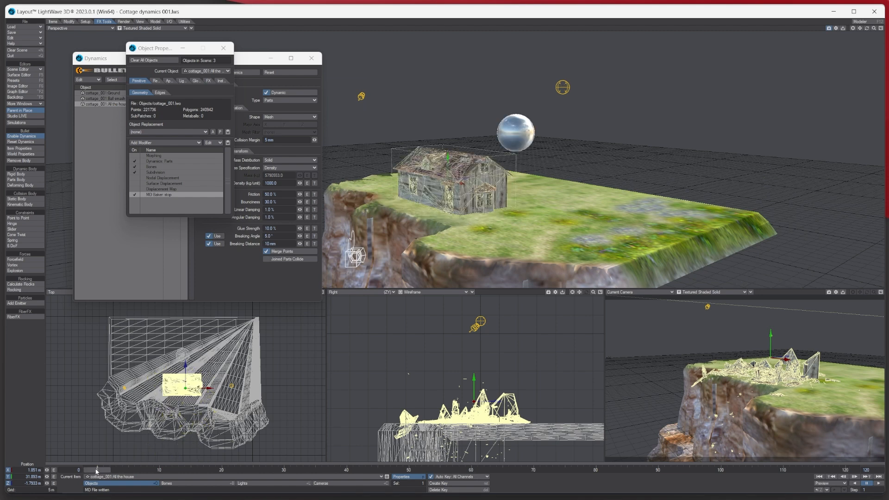
pyautogui.click(135, 194)
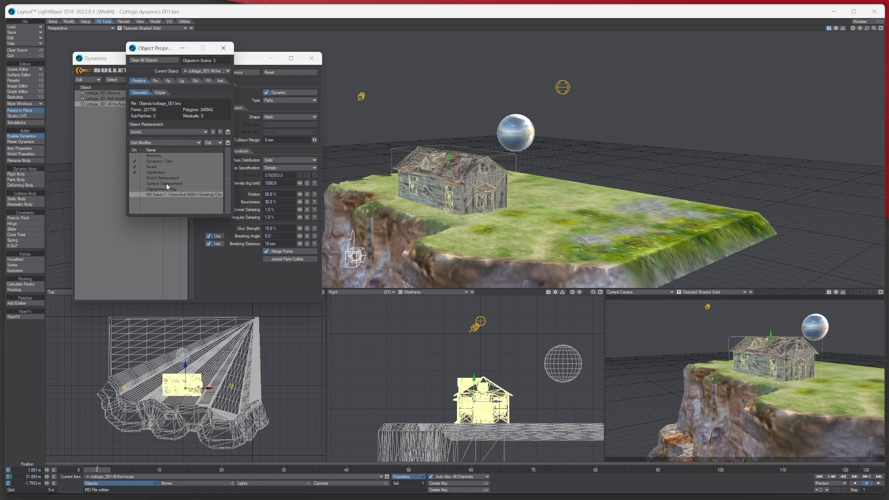
# Add an MD Reader modifier to the house and view its settings without loading a file
pyautogui.click(158, 142)
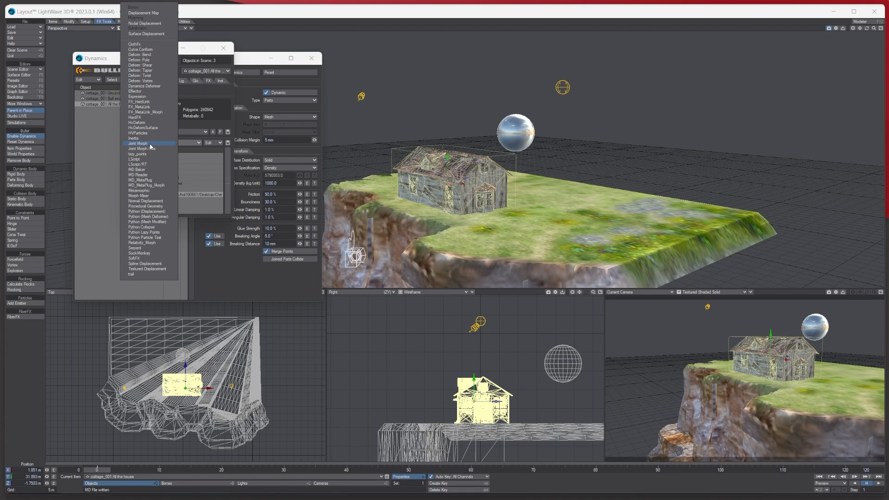
pyautogui.click(148, 175)
pyautogui.doubleClick(162, 200)
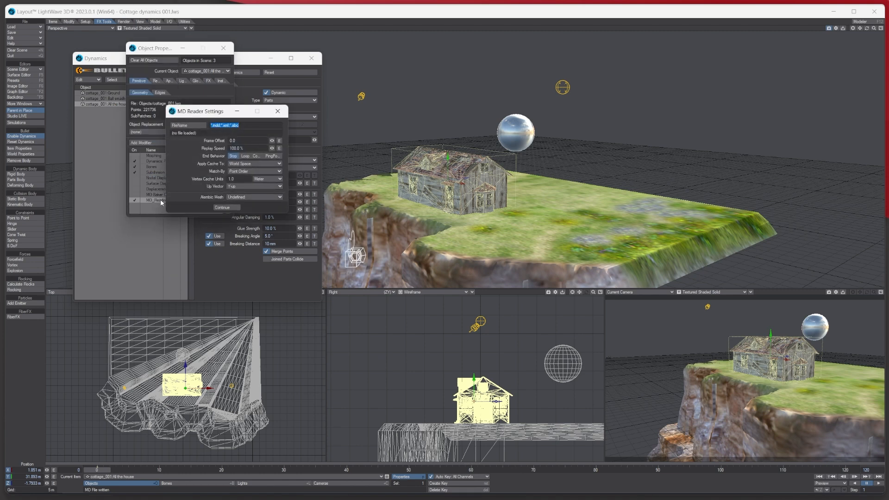
pyautogui.click(277, 112)
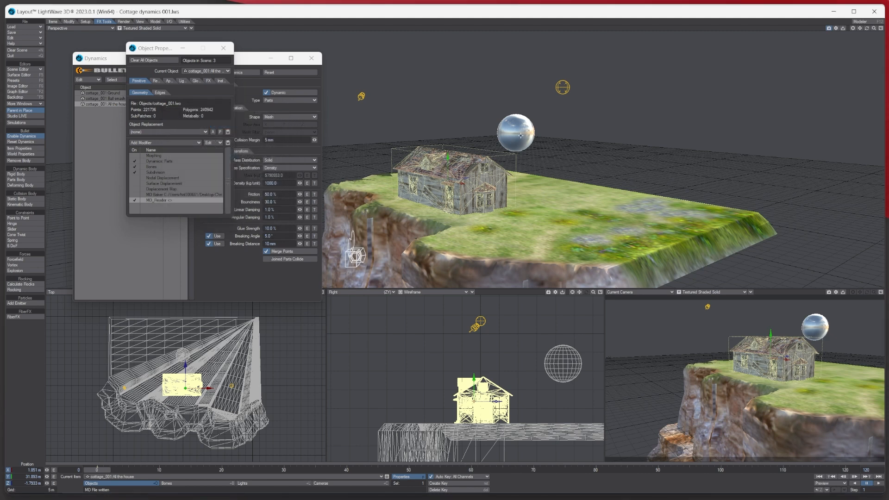
# Add an MD Baker modifier to the ball object and open the modifier's settings
pyautogui.click(517, 121)
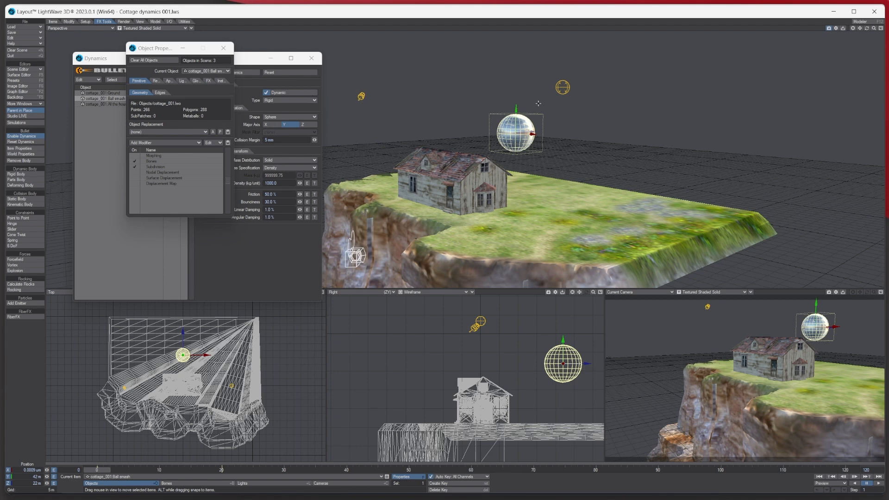
pyautogui.click(165, 143)
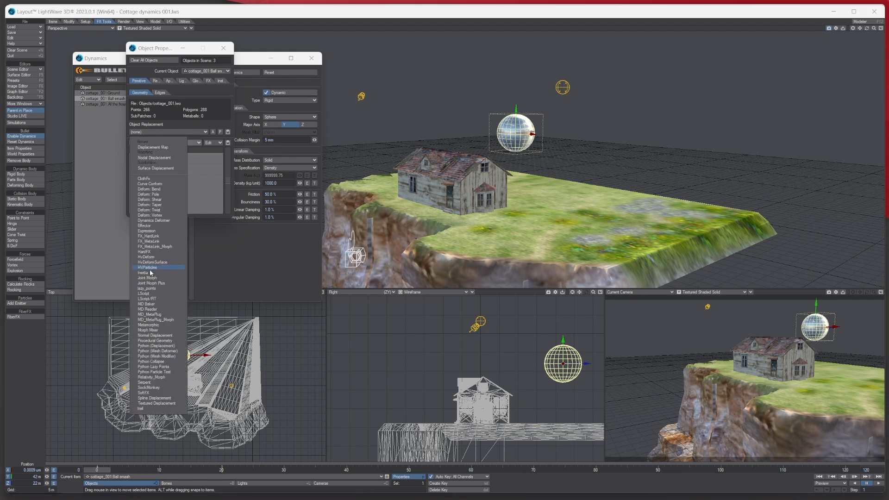
pyautogui.click(149, 304)
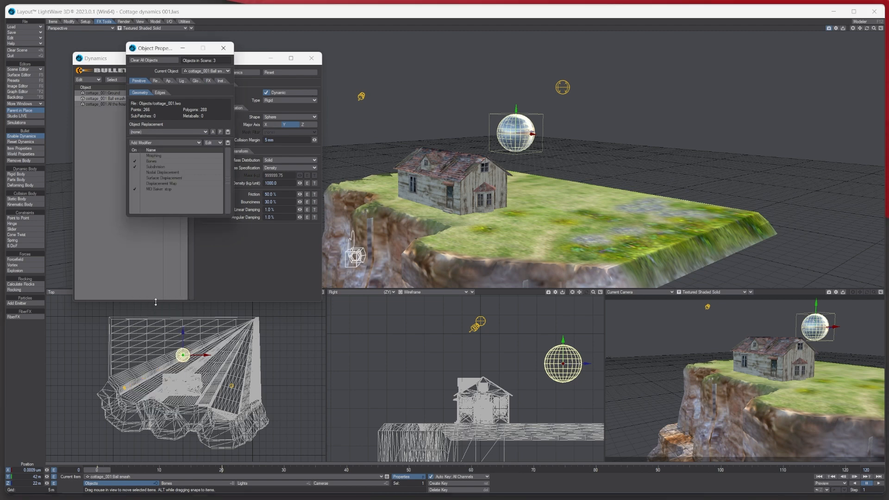
pyautogui.click(163, 189)
pyautogui.doubleClick(163, 189)
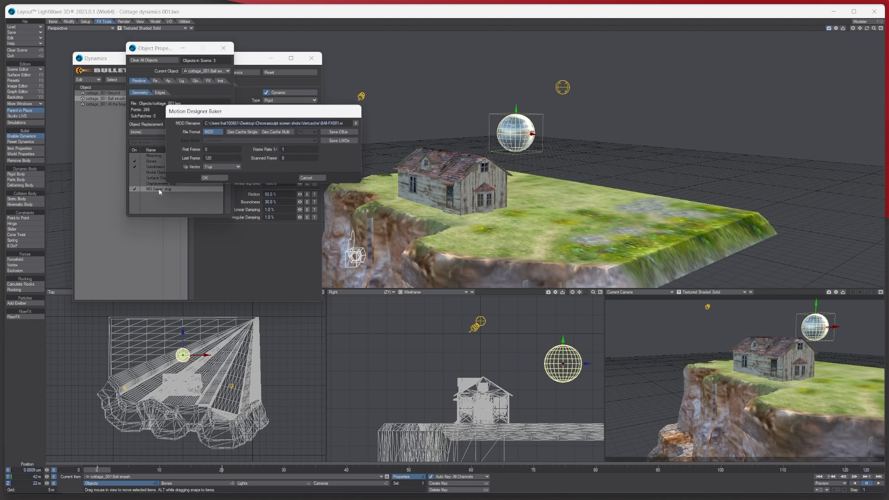
# Set the ball's MDD output file to "Ball1" in the vertcache folder of LW Cottage
pyautogui.click(356, 124)
pyautogui.click(298, 124)
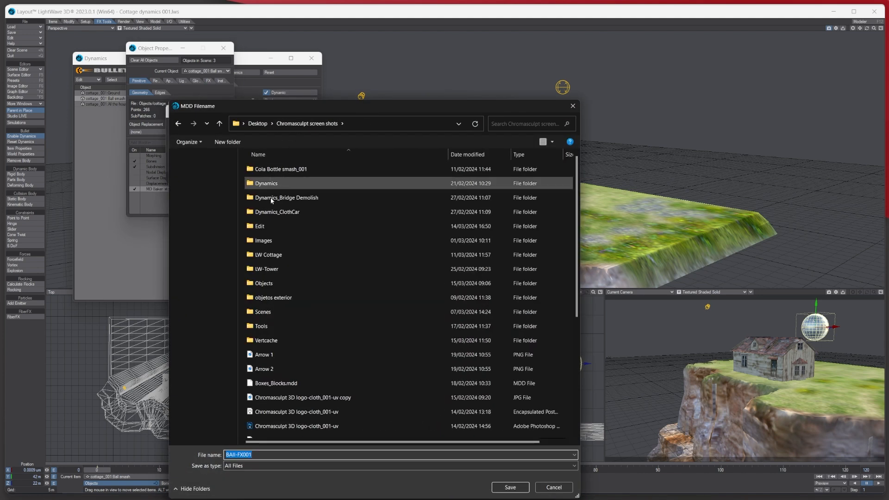
pyautogui.doubleClick(272, 255)
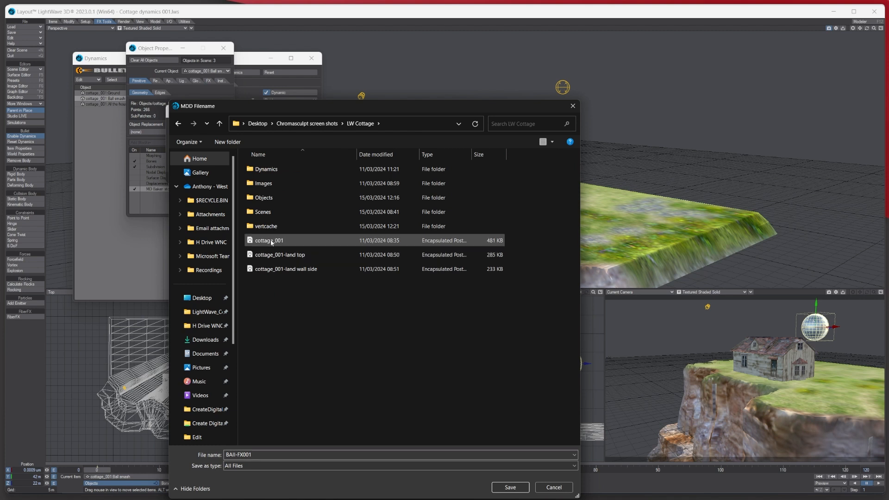
pyautogui.doubleClick(266, 226)
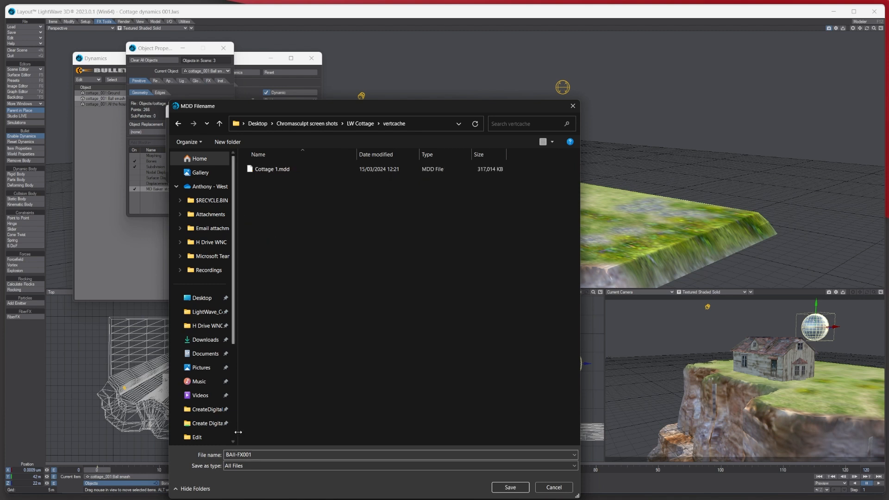
pyautogui.tripleClick(246, 455)
pyautogui.write('B')
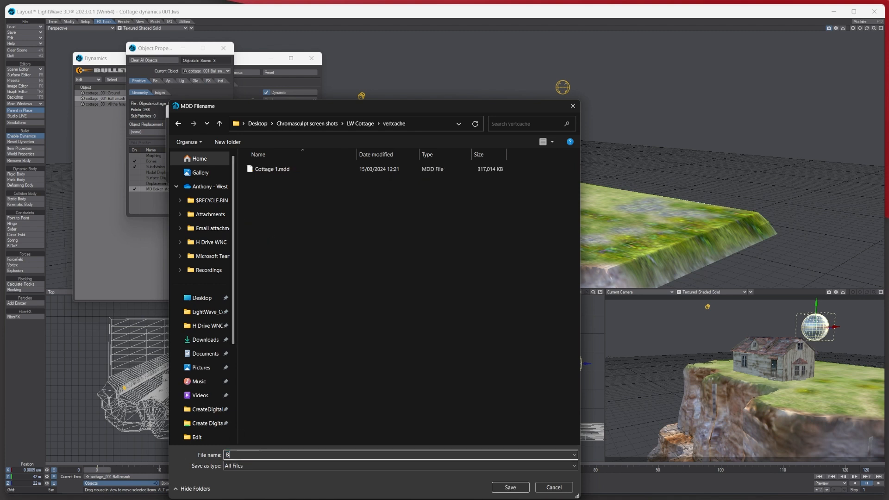
pyautogui.write('all1')
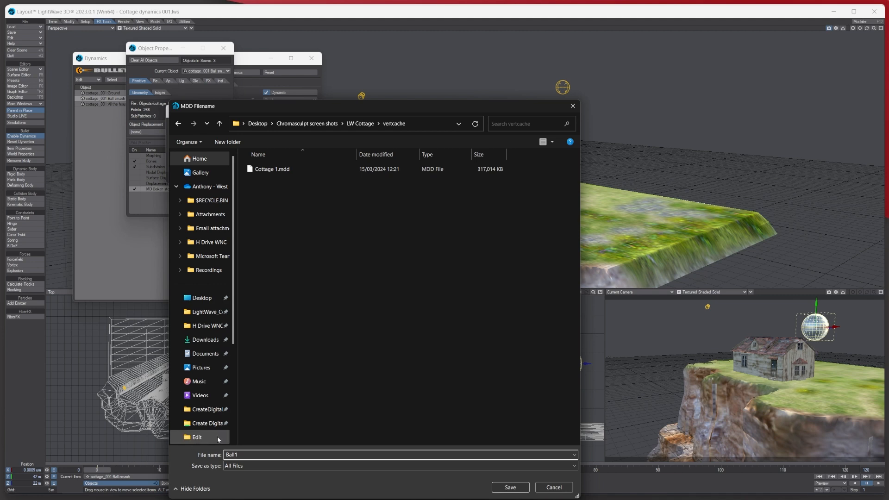
pyautogui.click(521, 488)
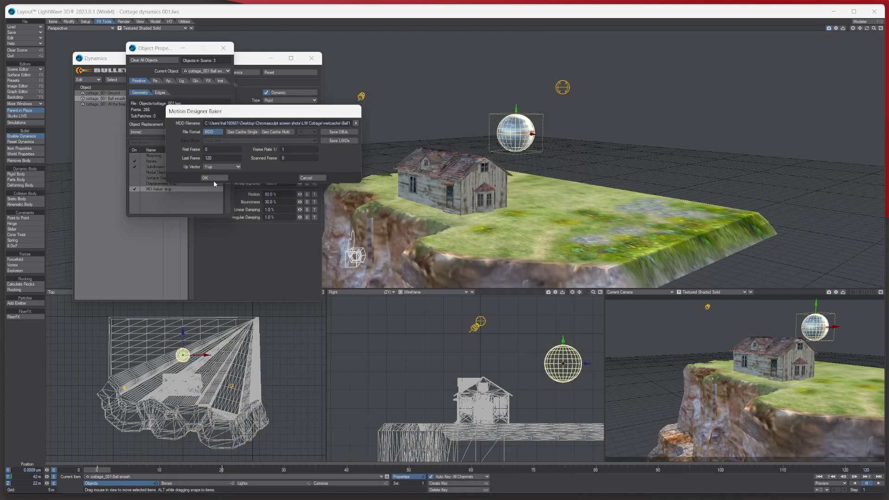
# Bake the ball's motion from frame 0 to 120 and disable its MD Baker modifier
pyautogui.click(214, 179)
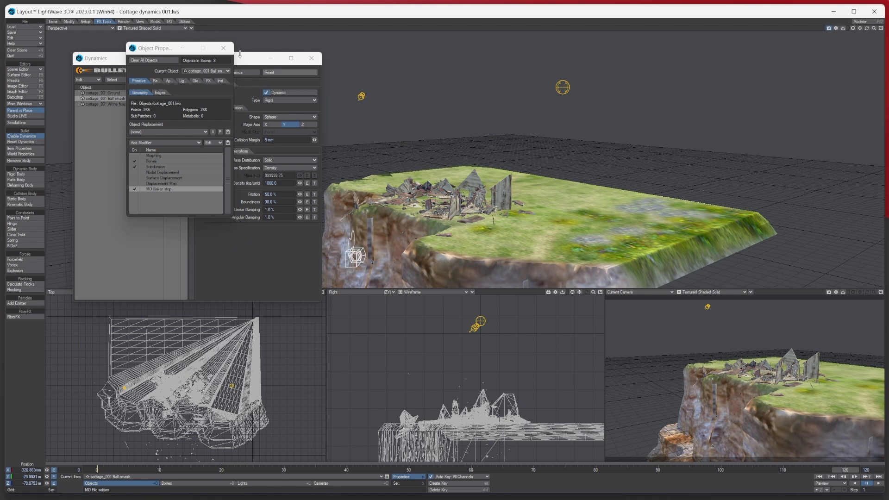
pyautogui.click(135, 189)
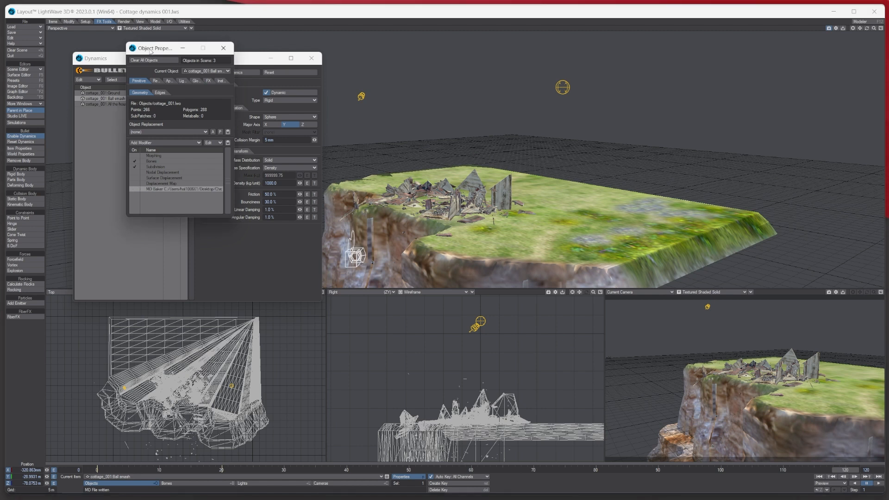
# Disable Bullet dynamics for the scene and return the timeline to the first frames
pyautogui.moveTo(150, 51); pyautogui.dragTo(134, 109)
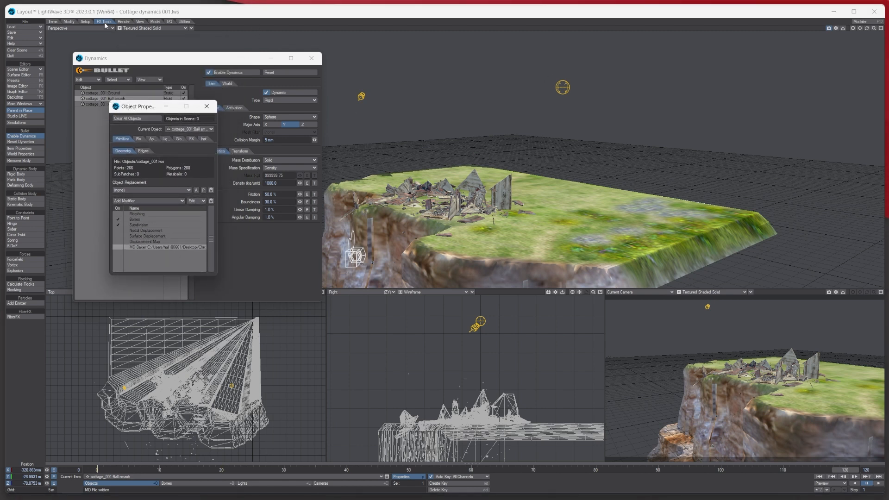
pyautogui.click(29, 138)
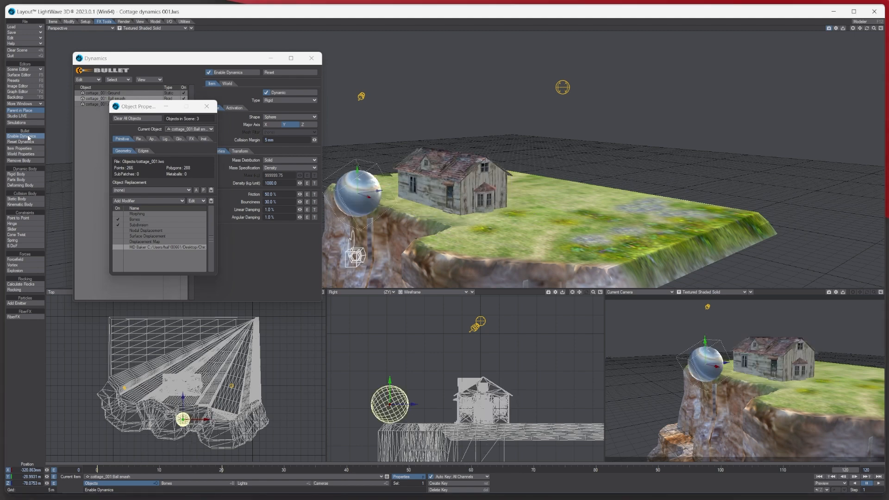
pyautogui.moveTo(93, 469)
pyautogui.mouseDown()
pyautogui.moveTo(446, 470)
pyautogui.moveTo(96, 470)
pyautogui.mouseUp()
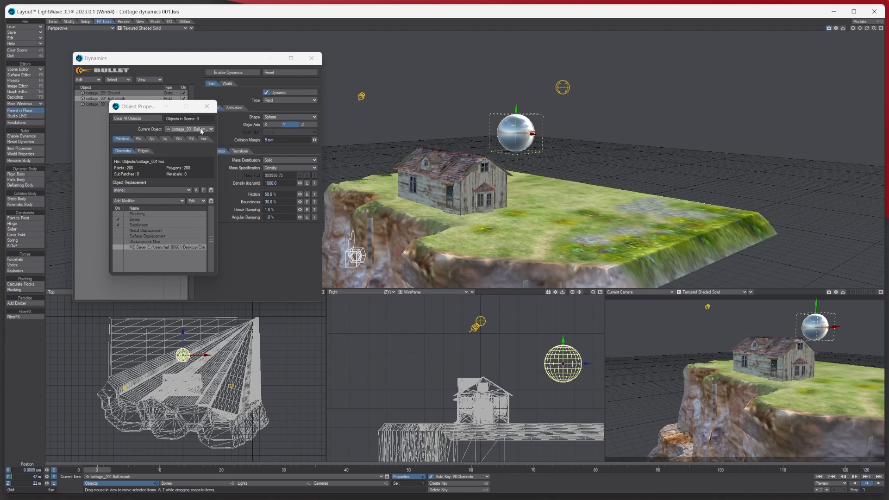
# Add an MD Reader modifier to the ball and load Ball1.mdd from the vertcache folder into it
pyautogui.click(139, 201)
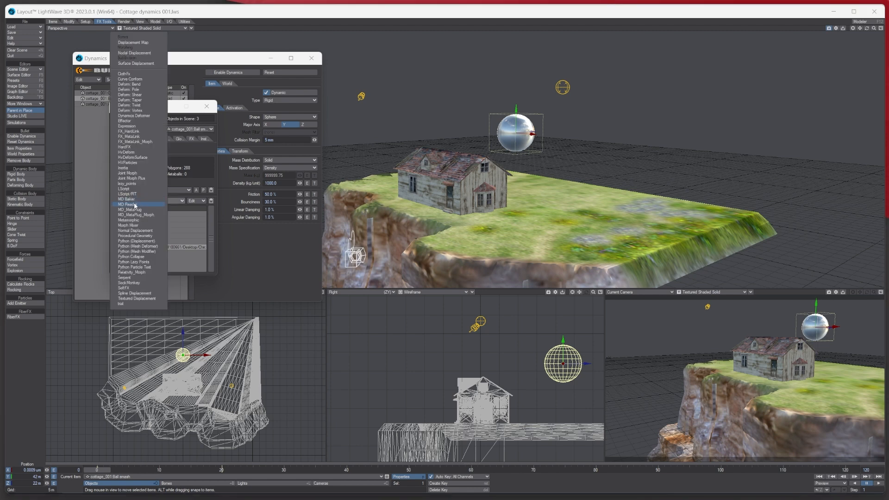
pyautogui.click(135, 205)
pyautogui.doubleClick(144, 254)
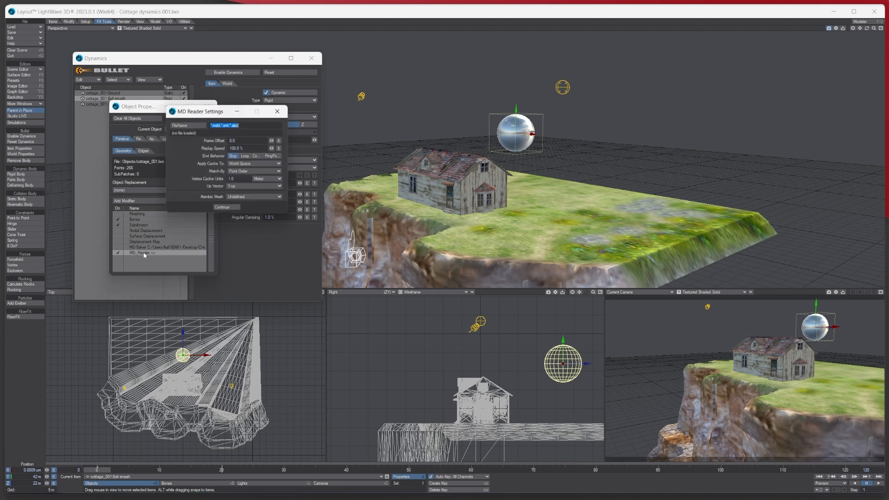
pyautogui.click(188, 126)
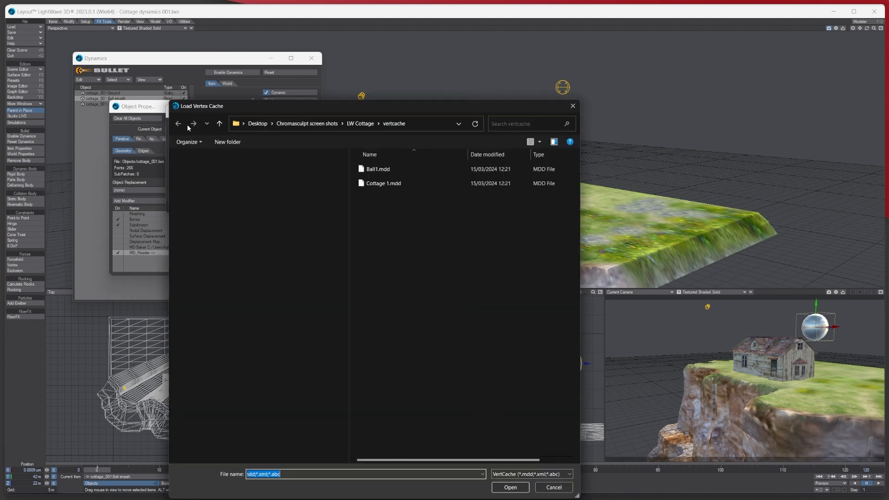
pyautogui.click(370, 168)
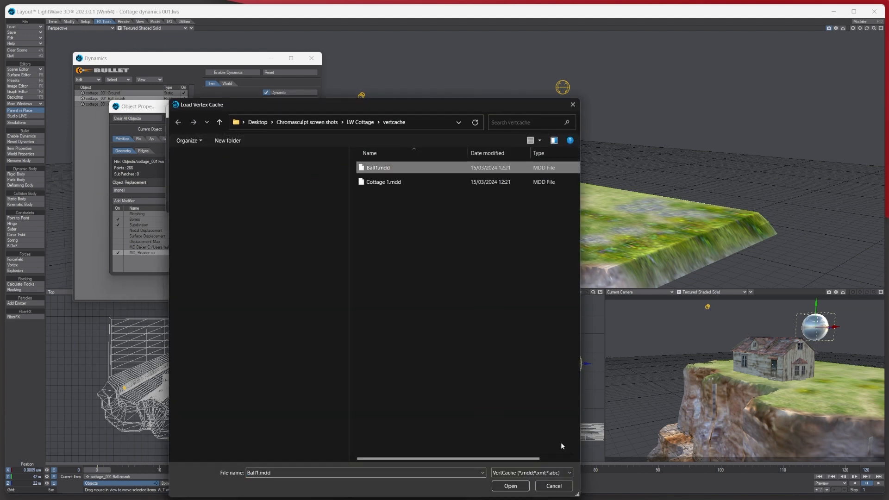
pyautogui.click(510, 486)
pyautogui.click(226, 208)
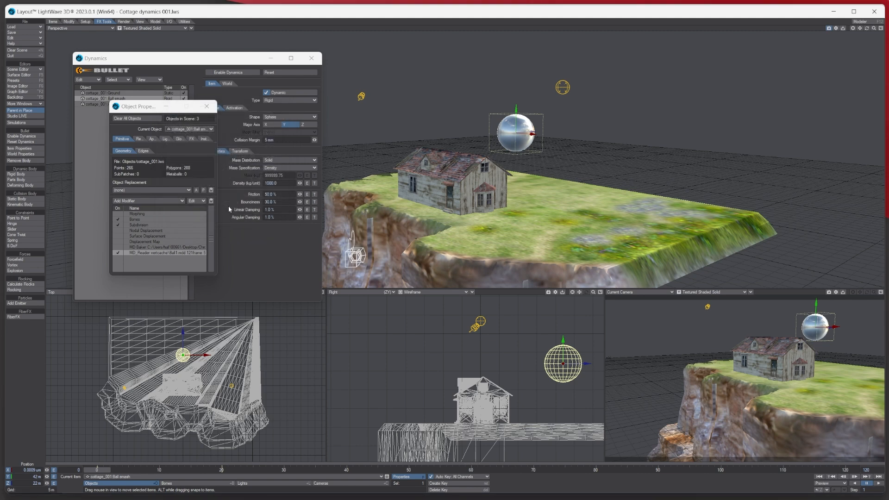
# Load Cottage 1.mdd into the existing MD Reader modifier of the "All the house" object
pyautogui.click(193, 130)
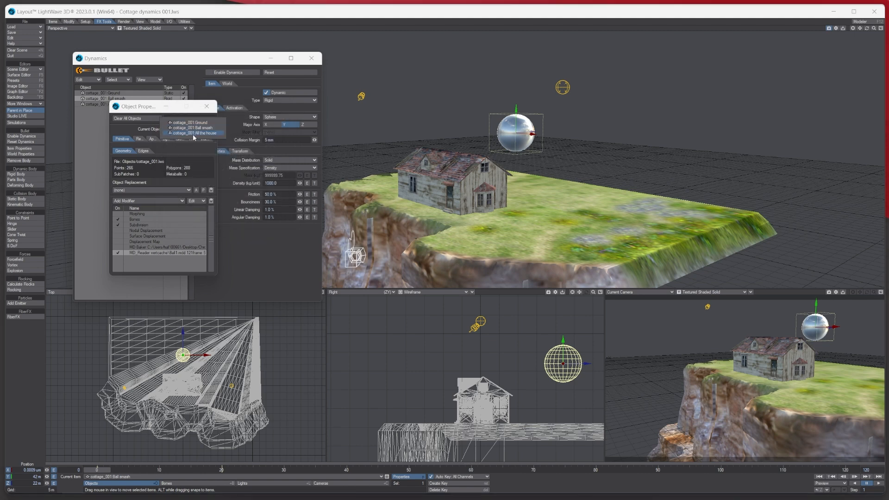
pyautogui.click(193, 135)
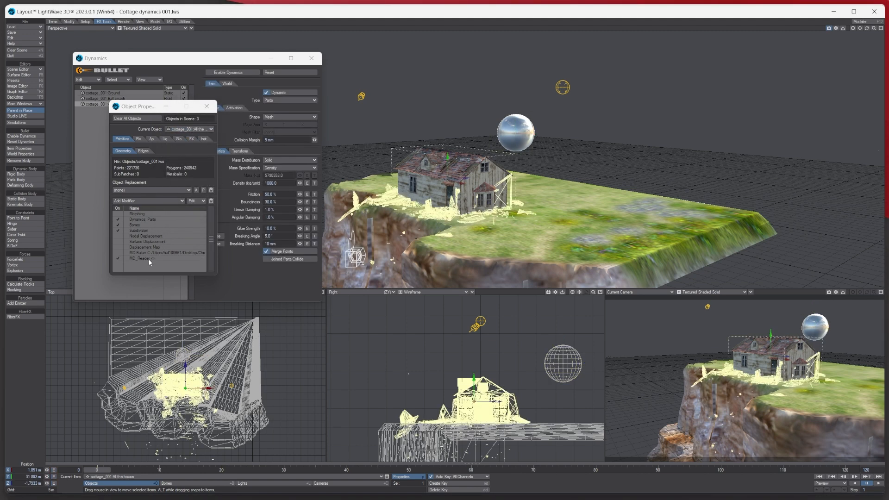
pyautogui.doubleClick(140, 260)
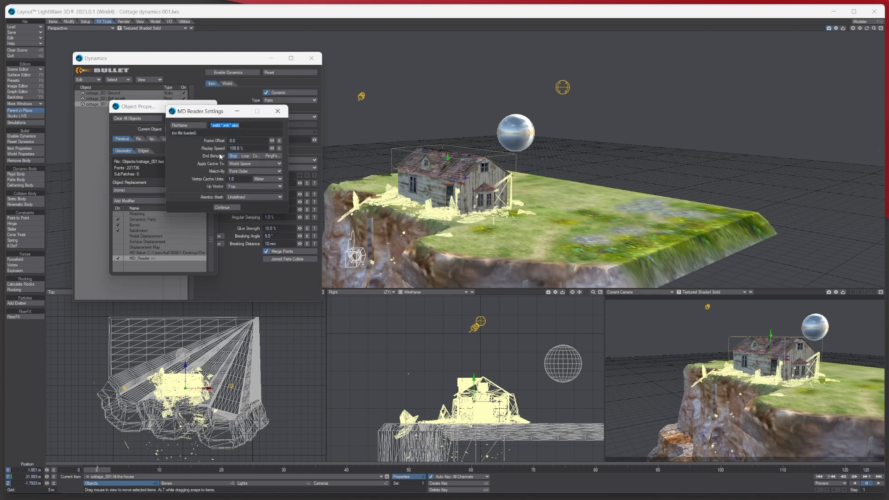
pyautogui.click(197, 129)
pyautogui.click(384, 184)
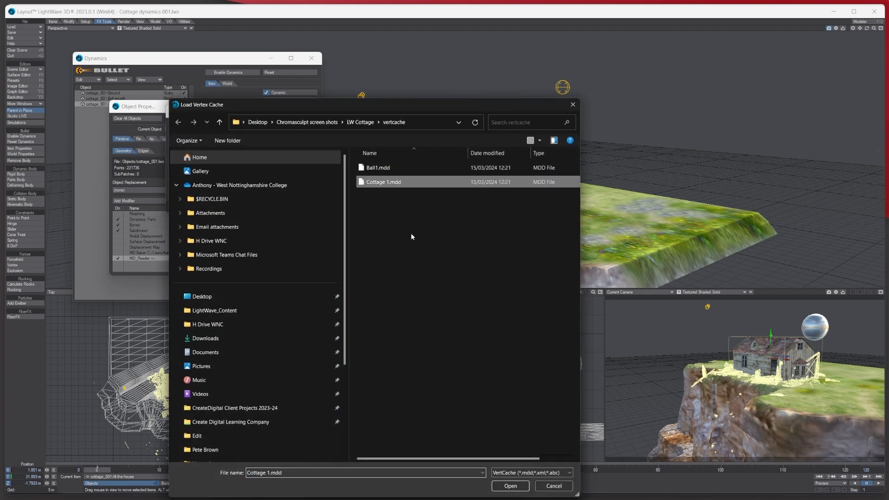
pyautogui.click(510, 486)
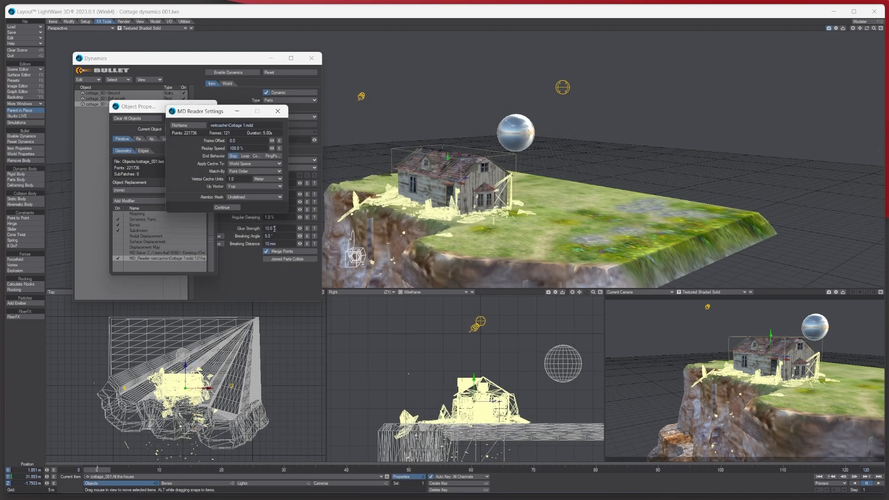
pyautogui.click(228, 216)
# Scrub the timeline from the first frames to frame 26 to check the cached playback of the ball and house
pyautogui.click(486, 237)
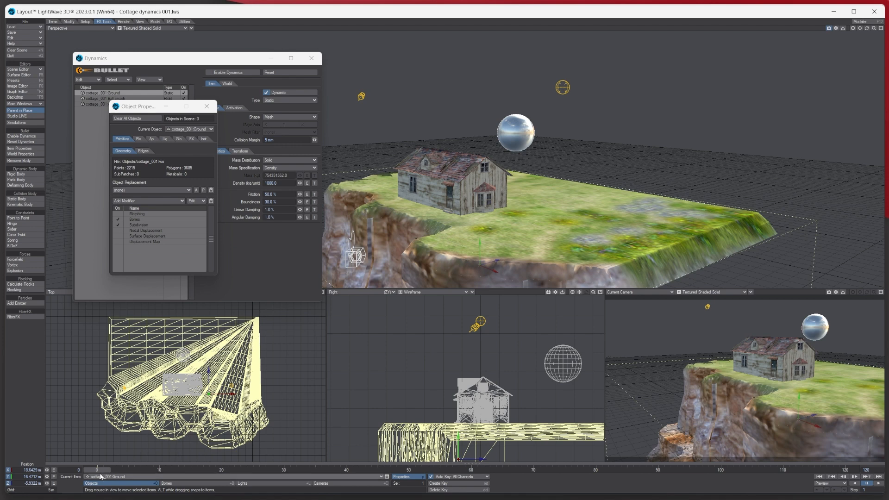
pyautogui.moveTo(97, 470); pyautogui.dragTo(222, 470)
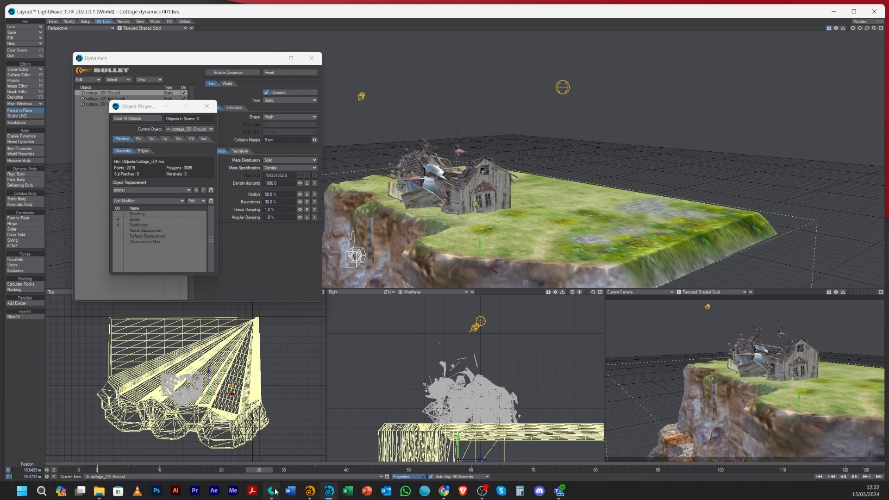
# Switch to ChronoSculpt and show the complete cliff, house and ball scene from an angled view
pyautogui.click(271, 491)
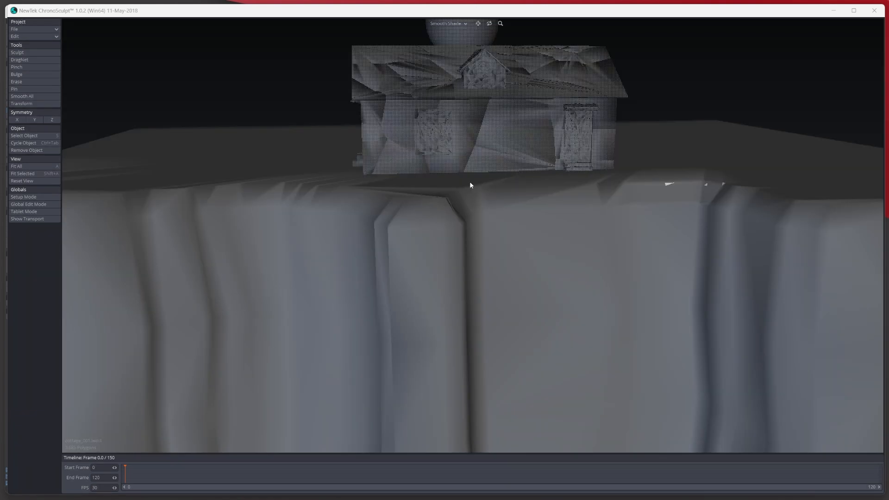
pyautogui.press('a')
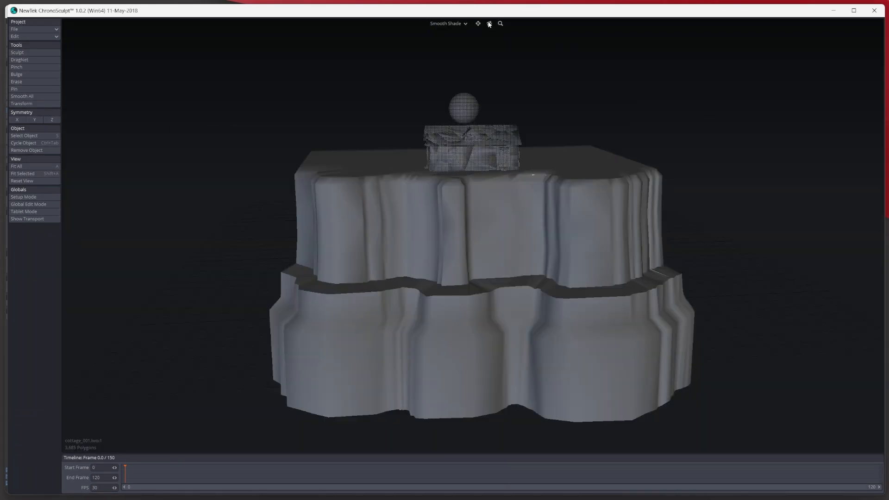
pyautogui.moveTo(489, 24); pyautogui.dragTo(433, 208)
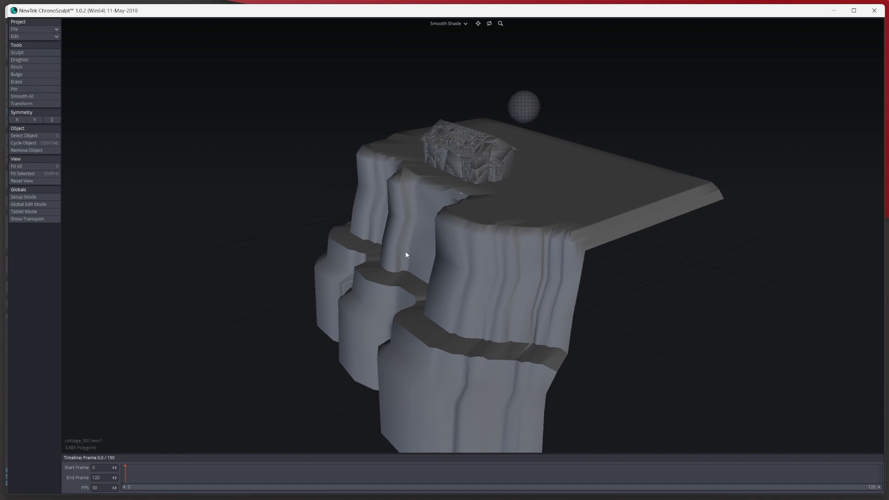
pyautogui.moveTo(490, 24); pyautogui.dragTo(489, 11)
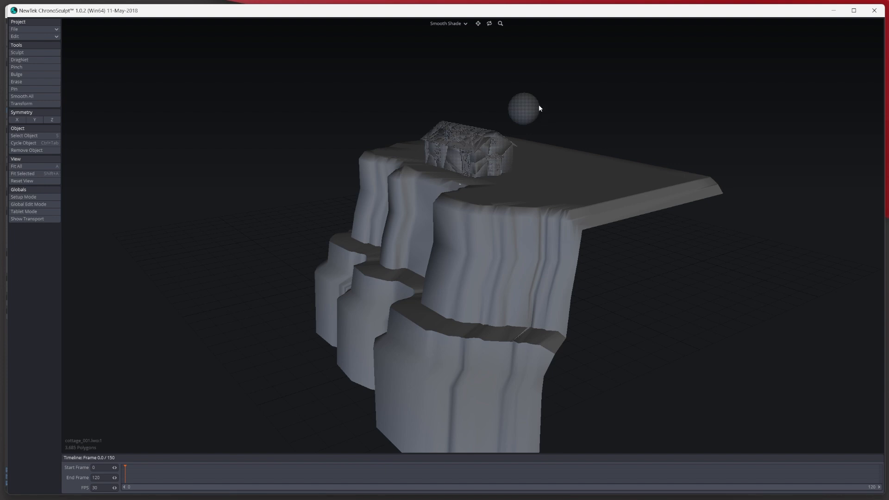
# Select the house object and apply its baked MDD cache file to it as a timeline clip
pyautogui.click(26, 137)
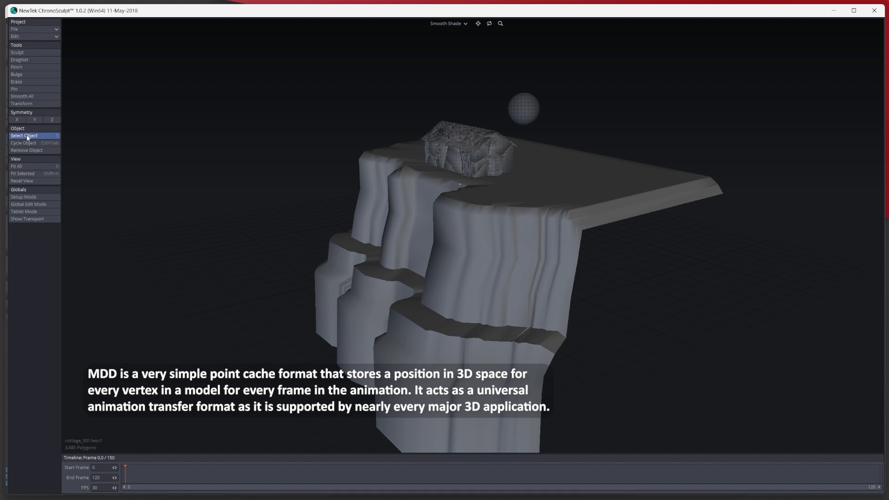
pyautogui.click(447, 126)
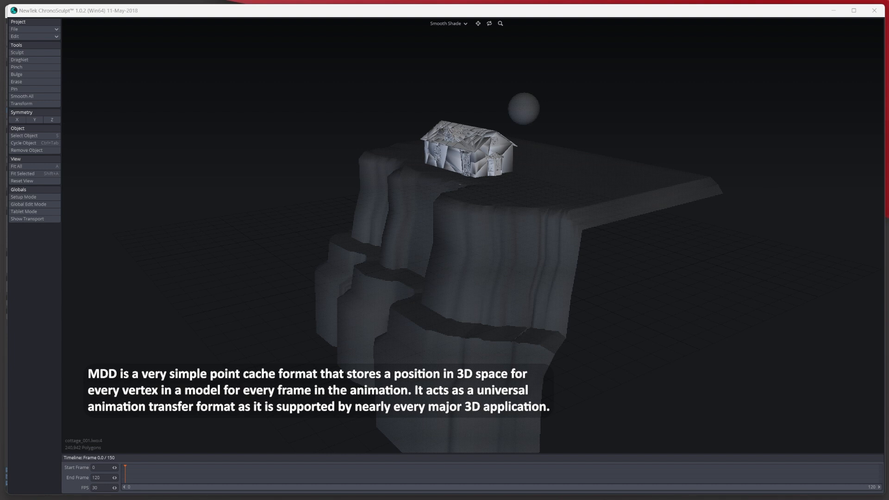
pyautogui.moveTo(888, 125); pyautogui.dragTo(460, 135)
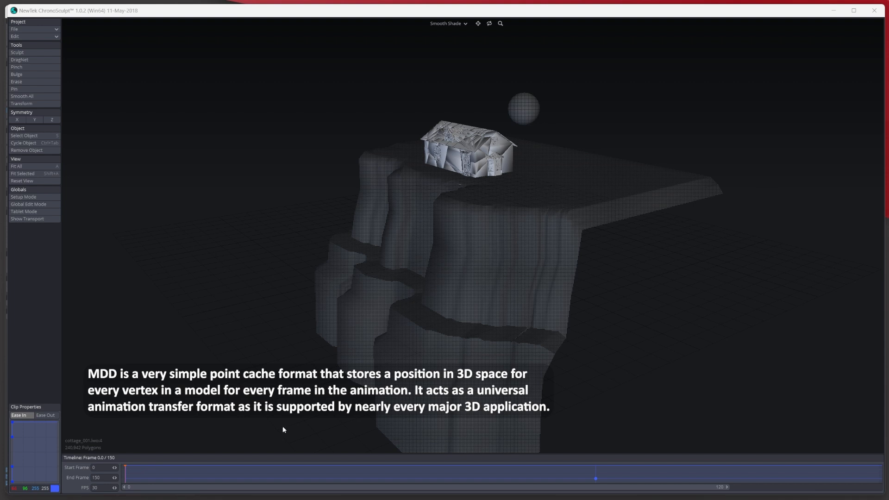
pyautogui.moveTo(145, 478); pyautogui.dragTo(106, 462)
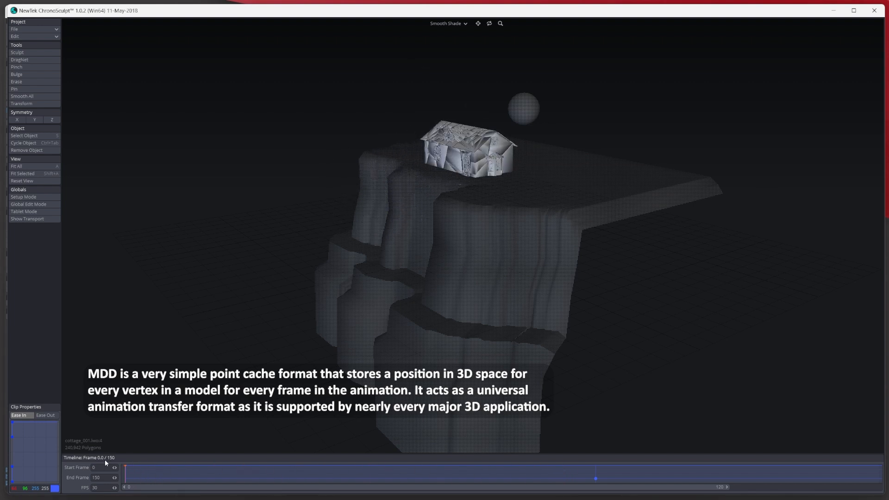
# Select the ball object and apply its baked MDD cache file to it as a timeline clip
pyautogui.click(32, 136)
pyautogui.click(531, 105)
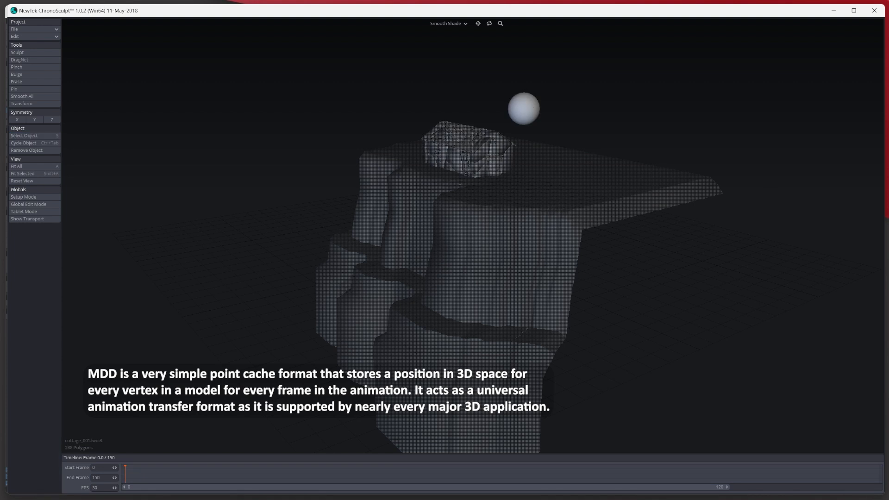
pyautogui.click(532, 111)
pyautogui.moveTo(143, 471); pyautogui.dragTo(111, 463)
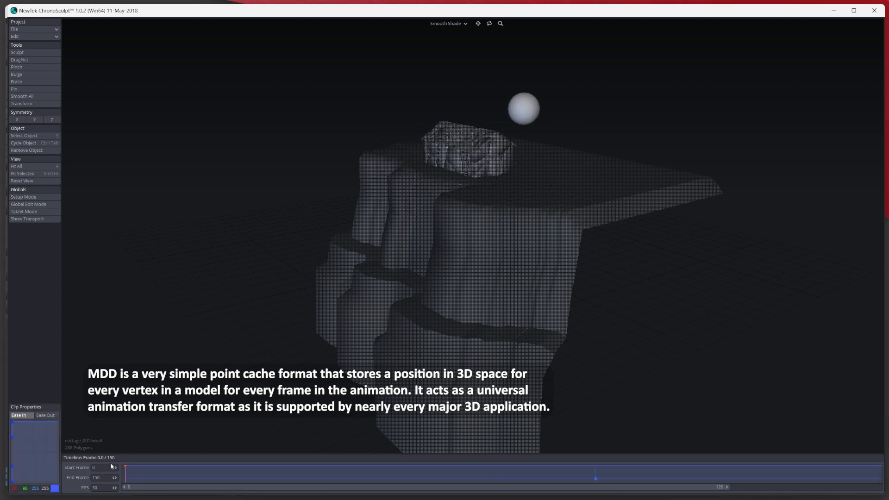
# Select the house and pin its gable end wall, including the window and bay, at frame 0 with a 2.56 m pin radius
pyautogui.click(46, 136)
pyautogui.click(446, 123)
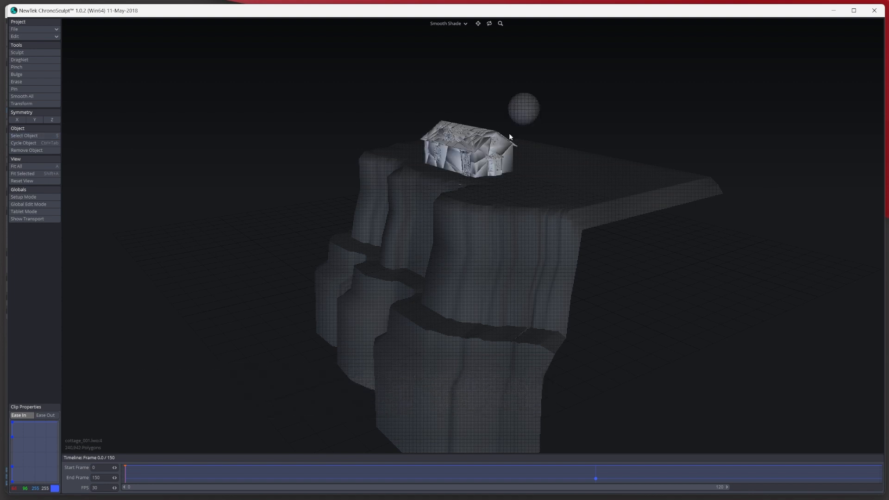
pyautogui.moveTo(478, 24); pyautogui.dragTo(518, 24)
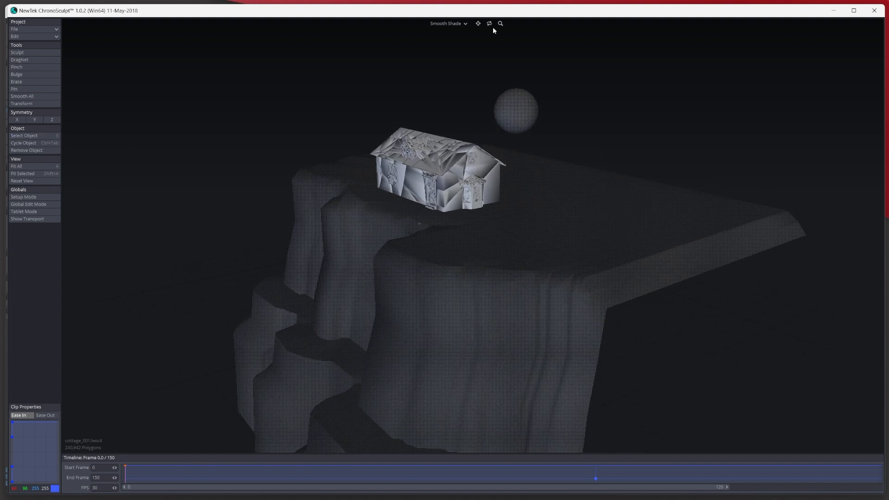
pyautogui.click(15, 89)
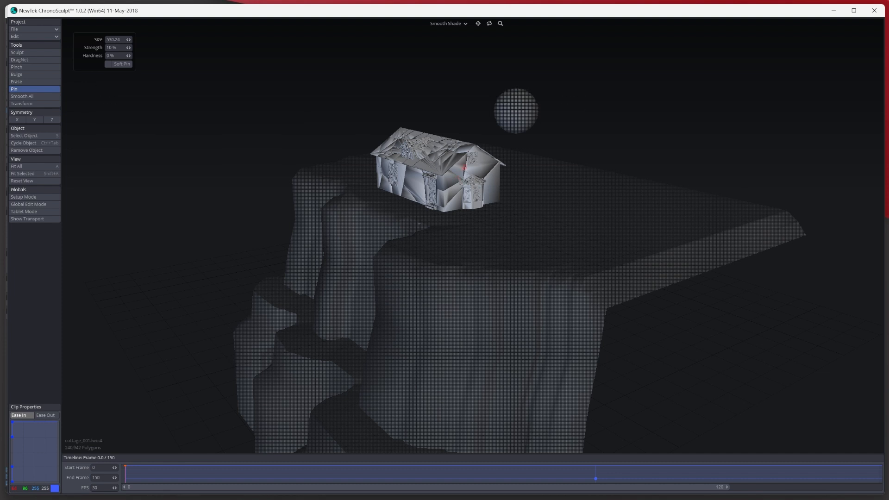
pyautogui.moveTo(465, 168); pyautogui.dragTo(478, 168, button='right')
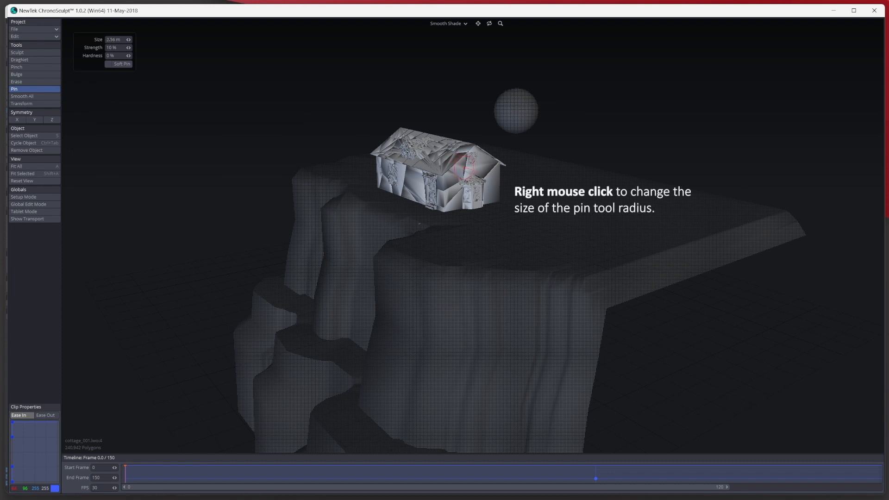
pyautogui.moveTo(470, 165)
pyautogui.mouseDown()
pyautogui.moveTo(473, 177)
pyautogui.moveTo(450, 181)
pyautogui.moveTo(477, 187)
pyautogui.mouseUp()
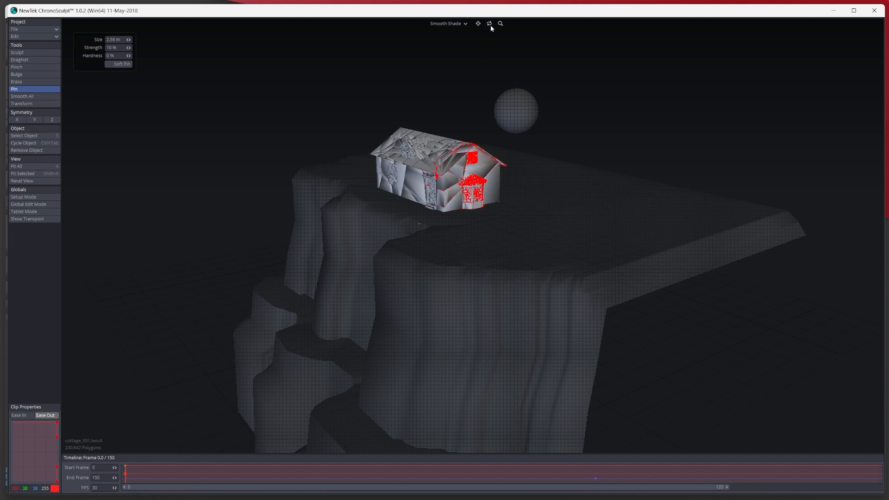
# Scrub the timeline to frame 99 and inspect the pinned gable end up close
pyautogui.moveTo(490, 24)
pyautogui.mouseDown()
pyautogui.moveTo(398, 39)
pyautogui.moveTo(491, 28)
pyautogui.mouseUp()
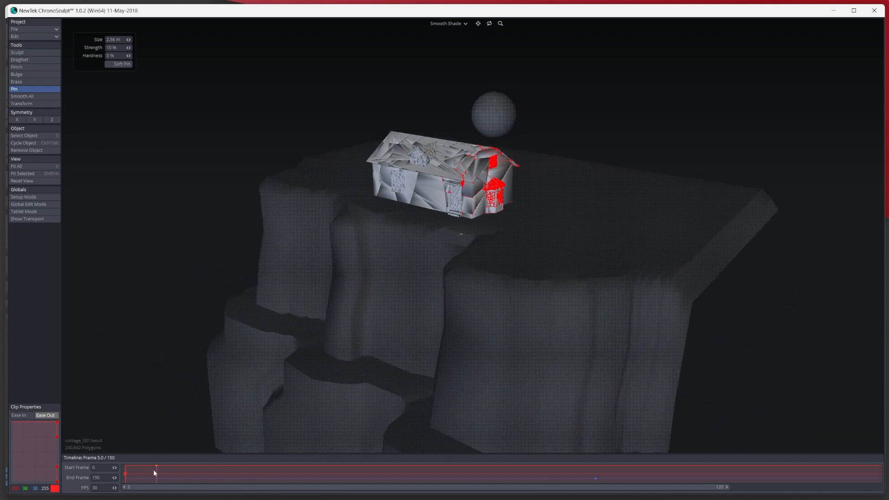
pyautogui.moveTo(152, 471); pyautogui.dragTo(750, 461)
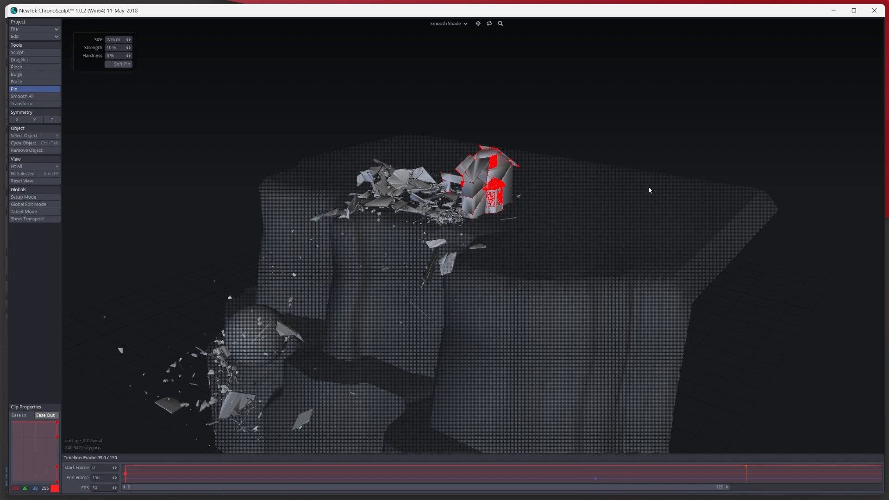
pyautogui.click(490, 24)
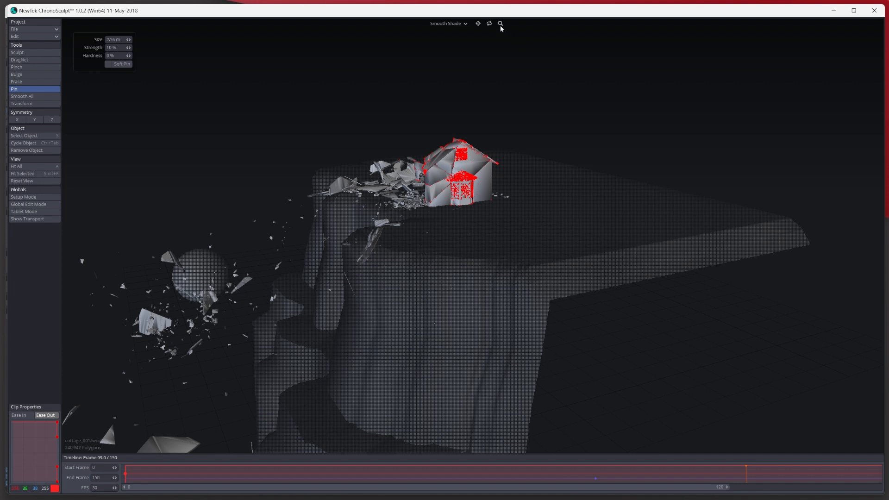
pyautogui.moveTo(500, 24)
pyautogui.mouseDown()
pyautogui.moveTo(480, 23)
pyautogui.moveTo(501, 23)
pyautogui.mouseUp()
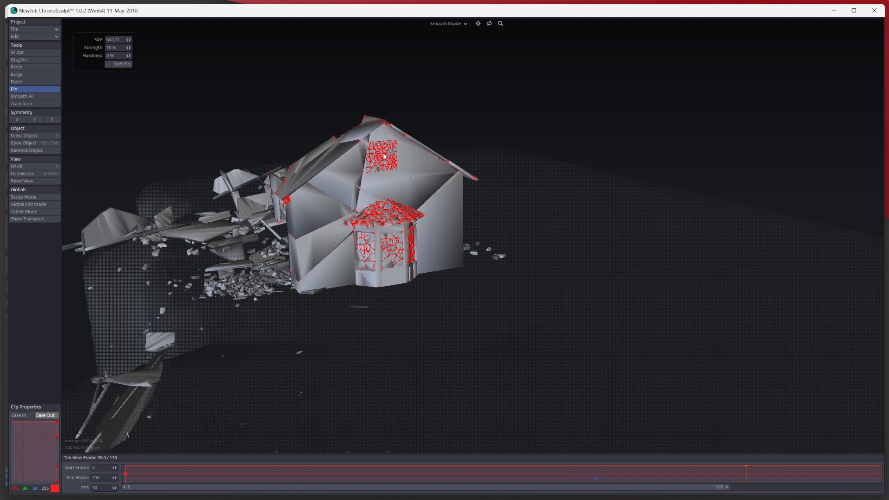
# Try to unpin the upper gable window at frame 99
pyautogui.click(384, 156)
pyautogui.click(376, 165)
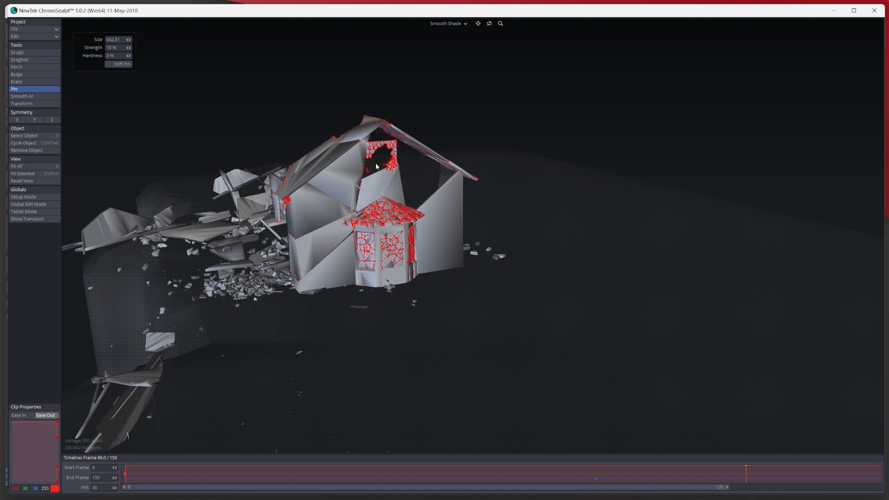
pyautogui.click(384, 157)
# At frame 5, unpin the centre of the gable window, the bay window panes and part of the bay roof
pyautogui.click(137, 473)
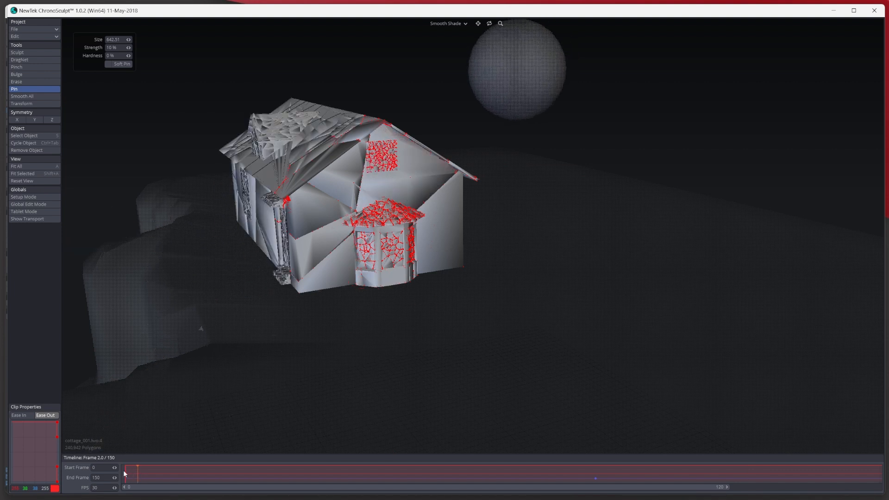
pyautogui.moveTo(125, 474); pyautogui.dragTo(159, 466)
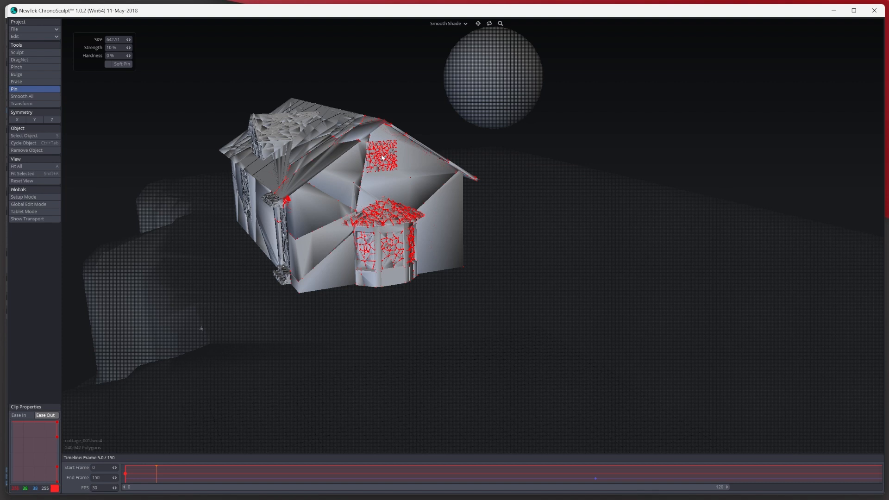
pyautogui.keyDown('ctrl'); pyautogui.moveTo(382, 154); pyautogui.dragTo(382, 156); pyautogui.keyUp('ctrl')
pyautogui.moveTo(390, 249)
pyautogui.keyDown('ctrl'); pyautogui.mouseDown()
pyautogui.moveTo(397, 246)
pyautogui.moveTo(367, 255)
pyautogui.mouseUp(); pyautogui.keyUp('ctrl')
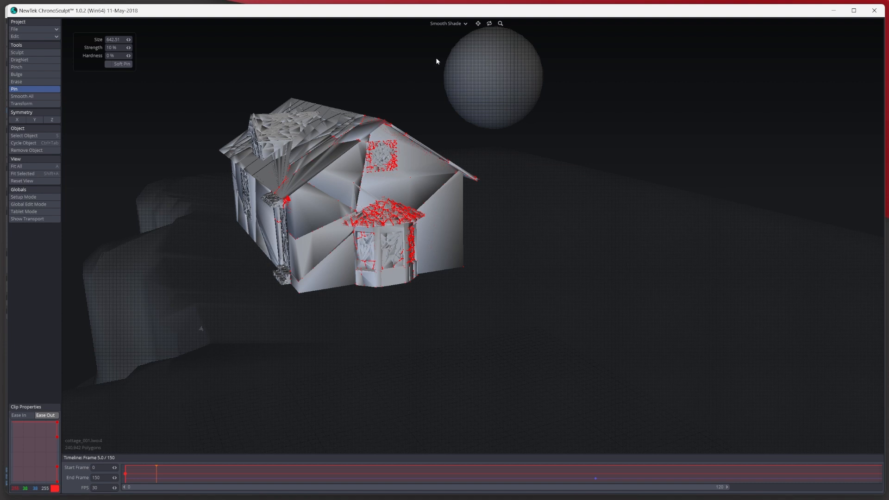
pyautogui.moveTo(491, 22); pyautogui.dragTo(429, 21)
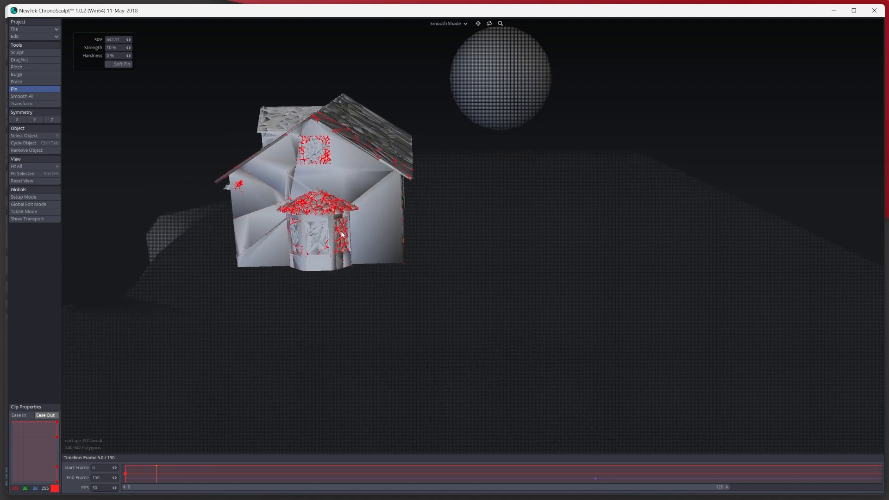
pyautogui.keyDown('ctrl'); pyautogui.moveTo(341, 232); pyautogui.dragTo(341, 236); pyautogui.keyUp('ctrl')
pyautogui.keyDown('ctrl'); pyautogui.moveTo(322, 199); pyautogui.dragTo(311, 203); pyautogui.keyUp('ctrl')
# Scrub the timeline to frame 98 to check the unpinned windows, and return to frame 0 with the whole house in view
pyautogui.moveTo(480, 26); pyautogui.dragTo(193, 413)
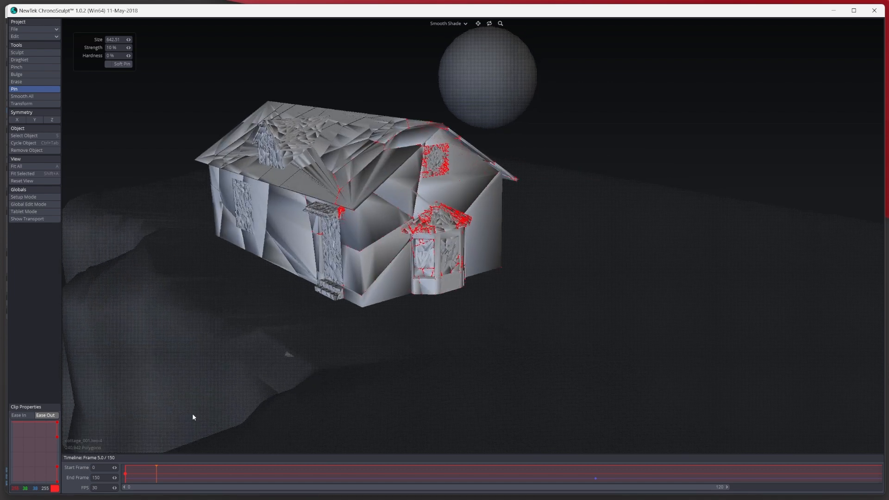
pyautogui.moveTo(138, 470); pyautogui.dragTo(741, 452)
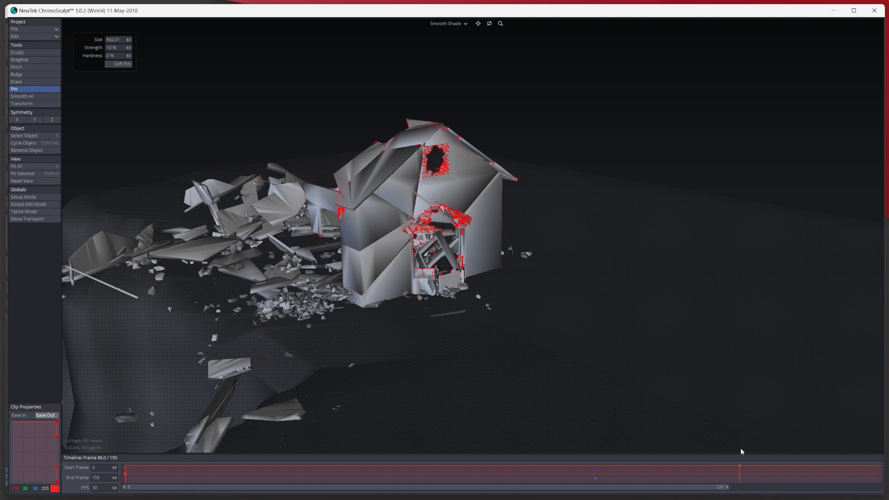
pyautogui.moveTo(500, 23); pyautogui.dragTo(501, 24)
pyautogui.moveTo(162, 471); pyautogui.dragTo(108, 434)
pyautogui.moveTo(490, 24)
pyautogui.mouseDown()
pyautogui.moveTo(524, 25)
pyautogui.moveTo(491, 25)
pyautogui.moveTo(482, 34)
pyautogui.mouseUp()
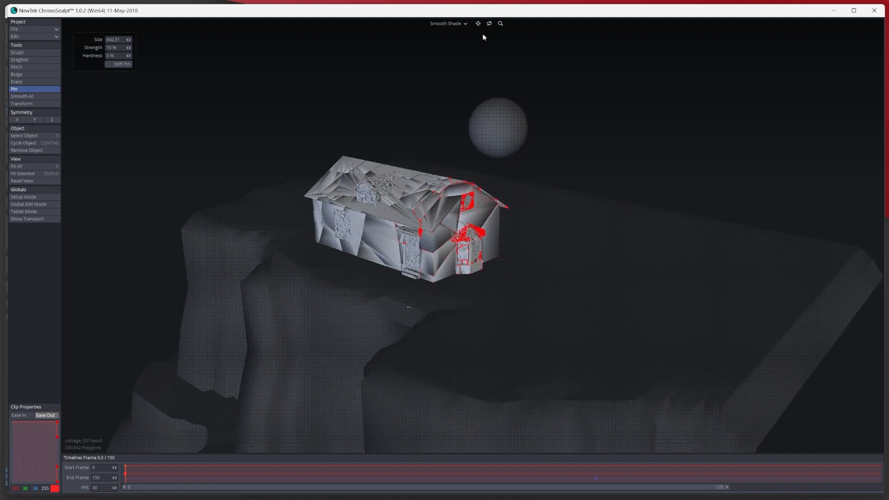
pyautogui.moveTo(147, 473); pyautogui.dragTo(125, 475)
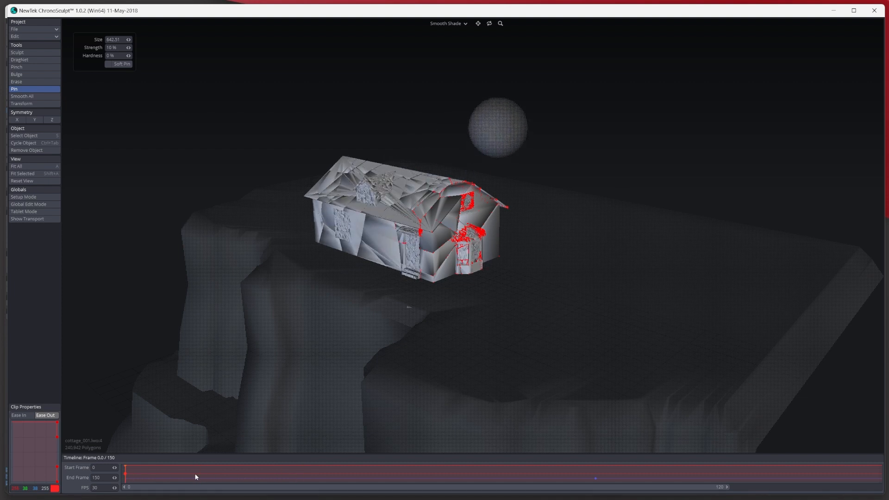
# Select the house's MDD cache clip and pin the loose wall panel lying in front of the debris at frame 40
pyautogui.click(595, 478)
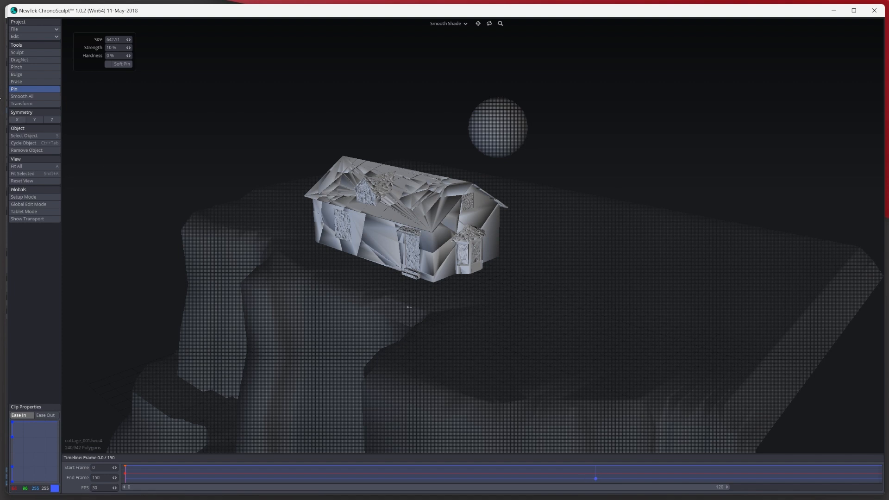
pyautogui.click(26, 87)
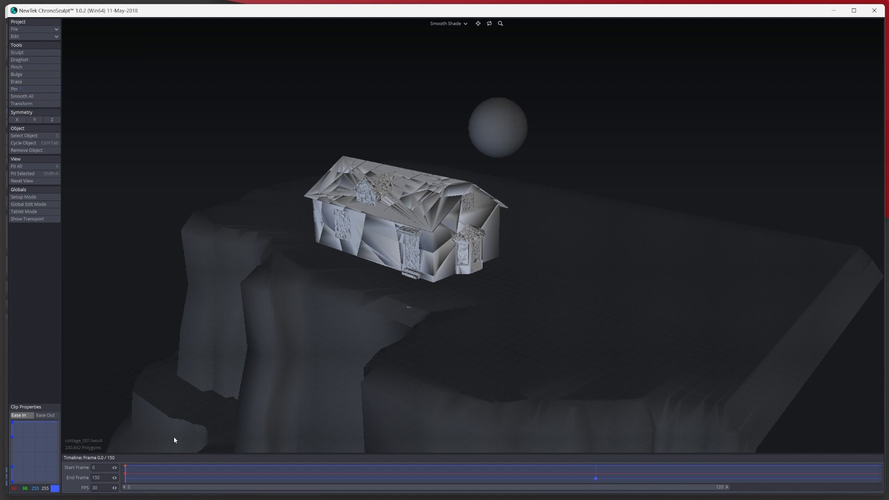
pyautogui.moveTo(131, 471); pyautogui.dragTo(376, 471)
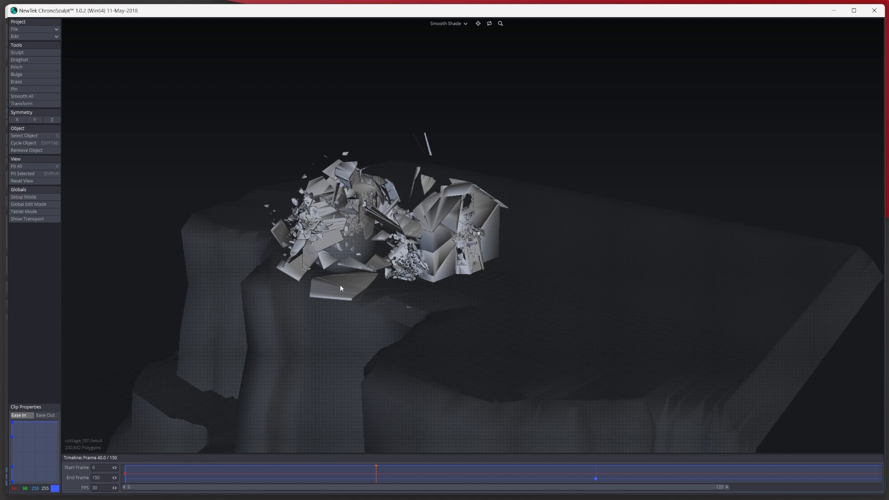
pyautogui.click(18, 89)
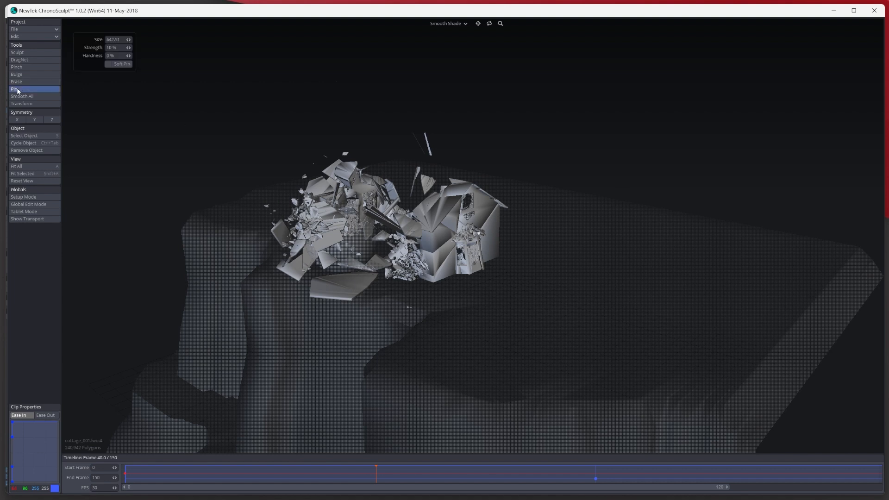
pyautogui.click(343, 290)
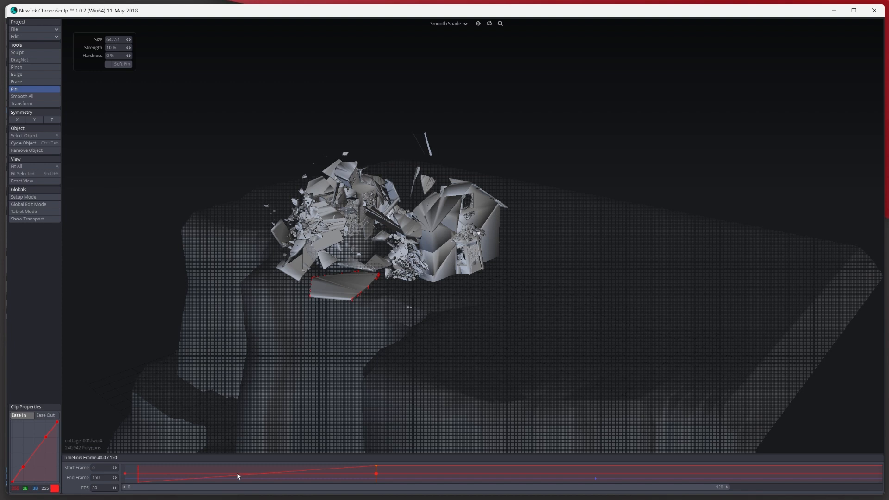
pyautogui.press('space')
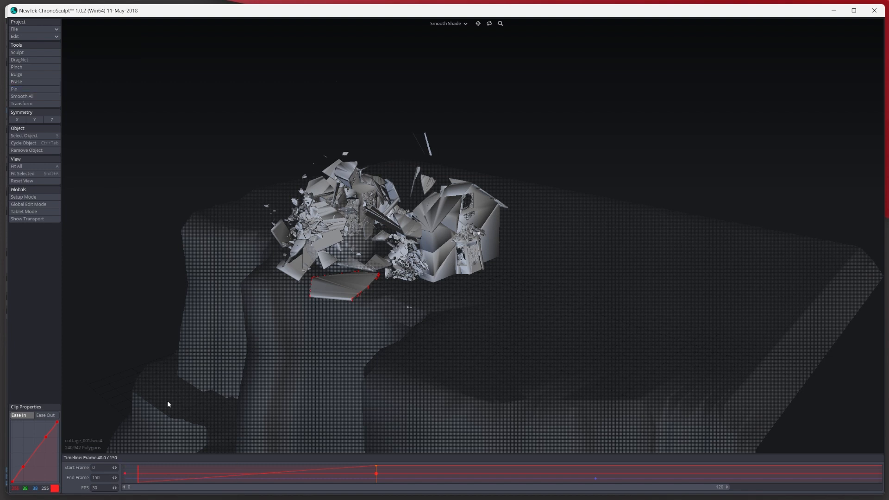
# Select the gable pin clip and the loose panel's pin clip in turn, and scrub to frame 22 to check the panel
pyautogui.click(124, 473)
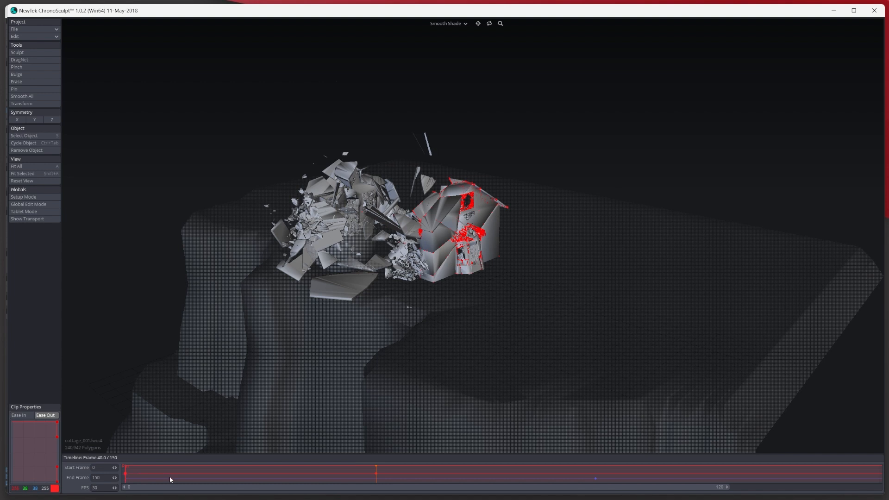
pyautogui.click(365, 475)
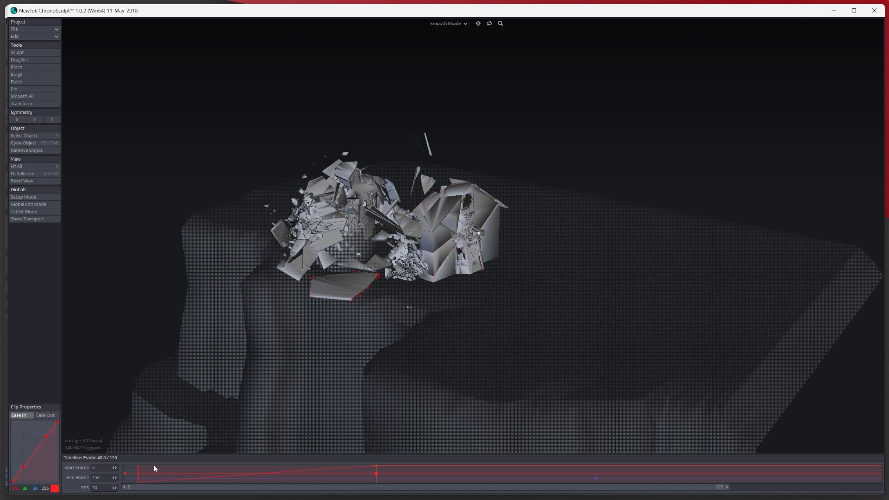
pyautogui.moveTo(148, 468); pyautogui.dragTo(262, 480)
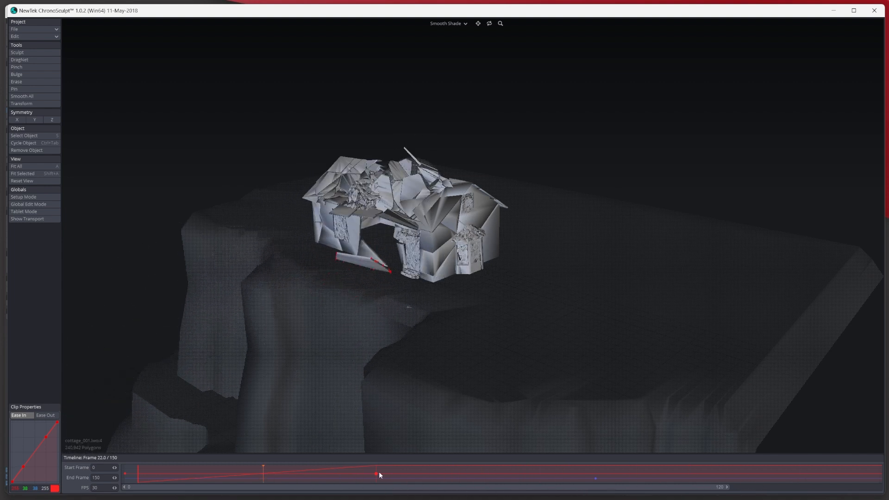
# Delete the loose panel's pin clip and scrub to frame 49 to review the collapse from a lower angle
pyautogui.click(23, 30)
pyautogui.click(27, 37)
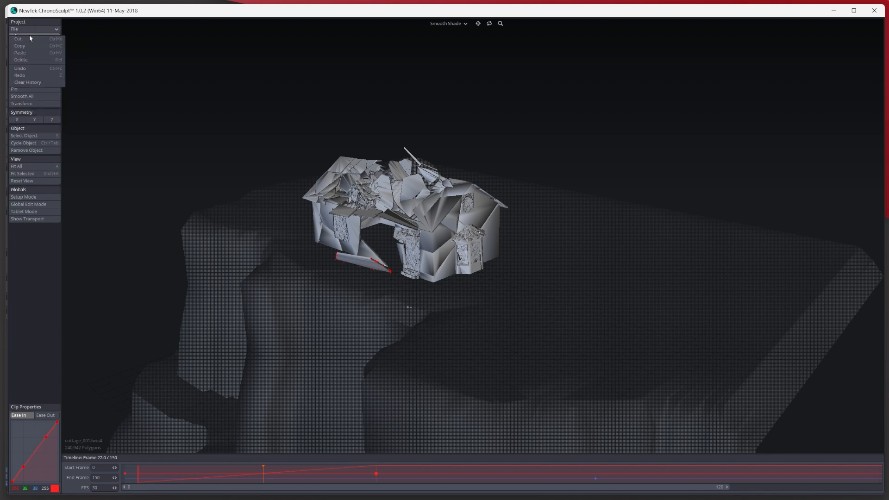
pyautogui.click(22, 60)
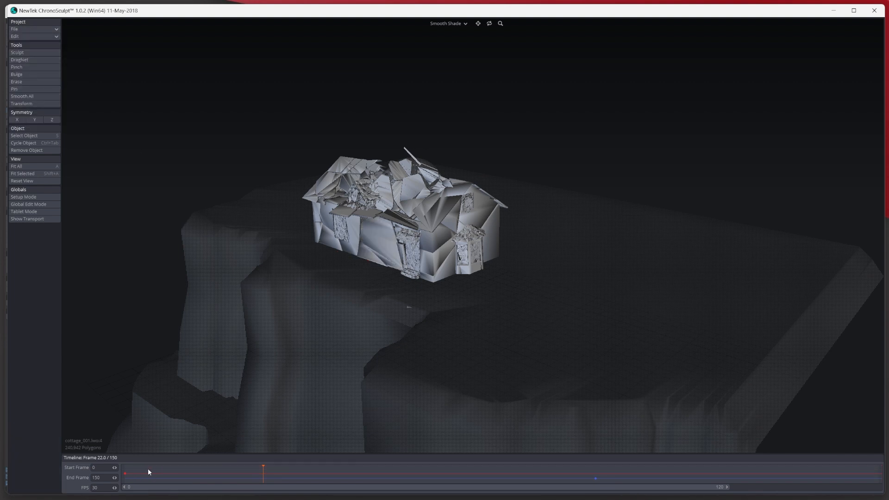
pyautogui.moveTo(119, 469); pyautogui.dragTo(445, 400)
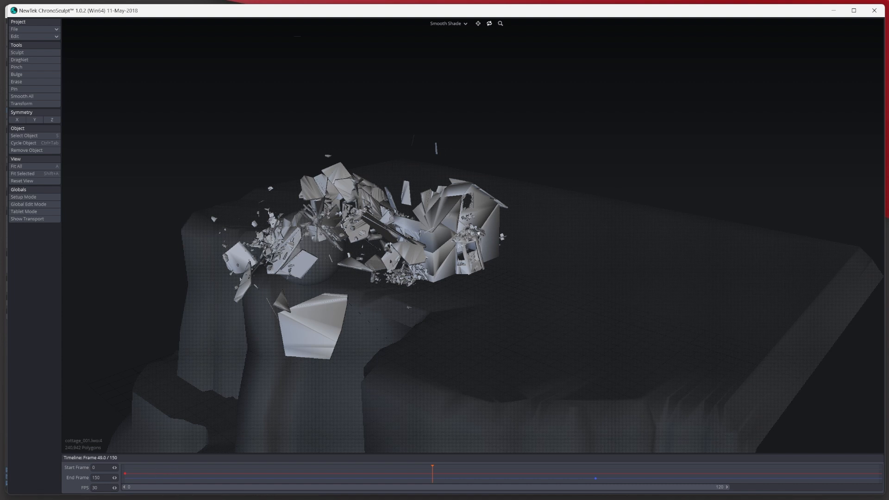
pyautogui.keyDown('alt'); pyautogui.moveTo(330, 184); pyautogui.dragTo(342, 160); pyautogui.keyUp('alt')
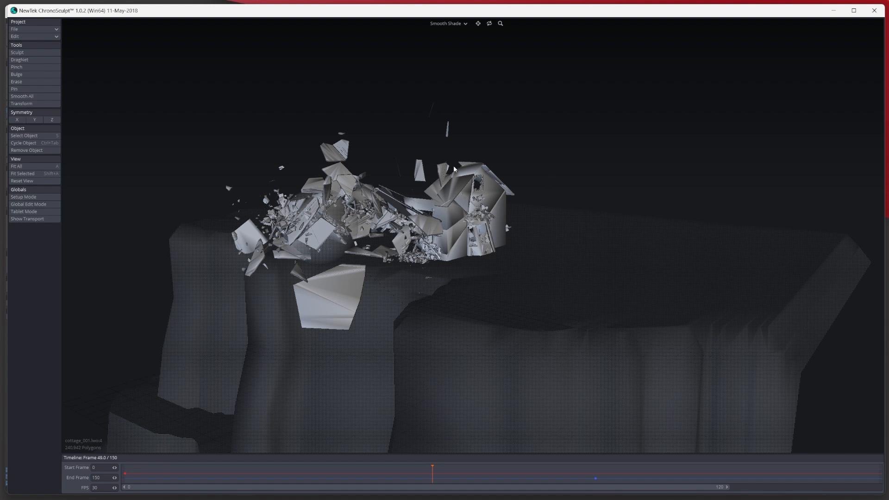
# Export the edited animation as an MDD file named "Cottage 2.mdd" in the vertcache folder
pyautogui.click(32, 28)
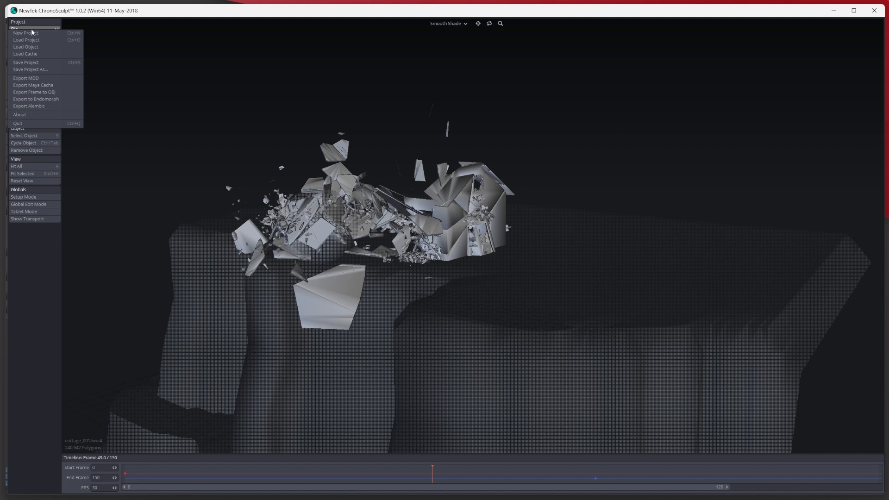
pyautogui.click(28, 77)
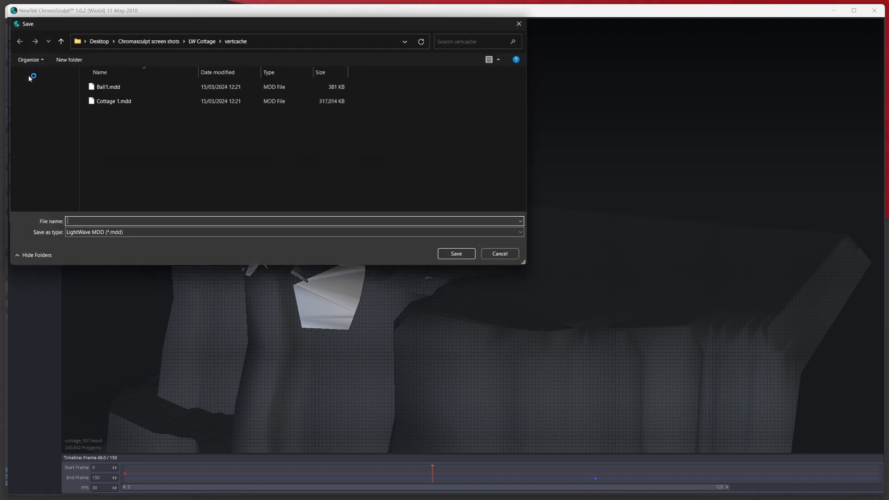
pyautogui.click(113, 102)
pyautogui.click(90, 221)
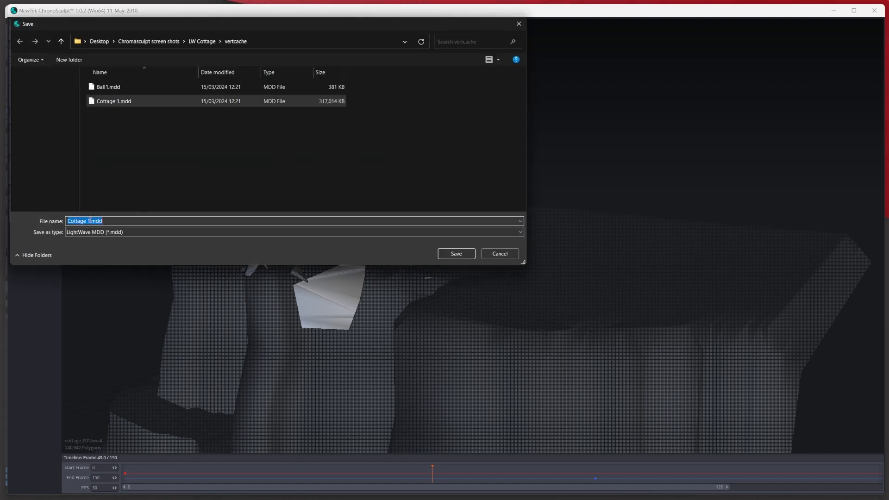
pyautogui.doubleClick(90, 221)
pyautogui.write('2')
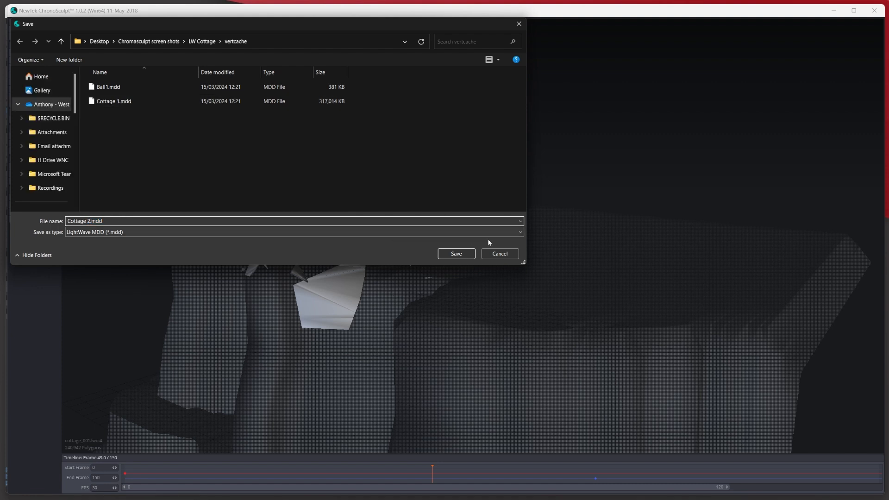
pyautogui.click(466, 253)
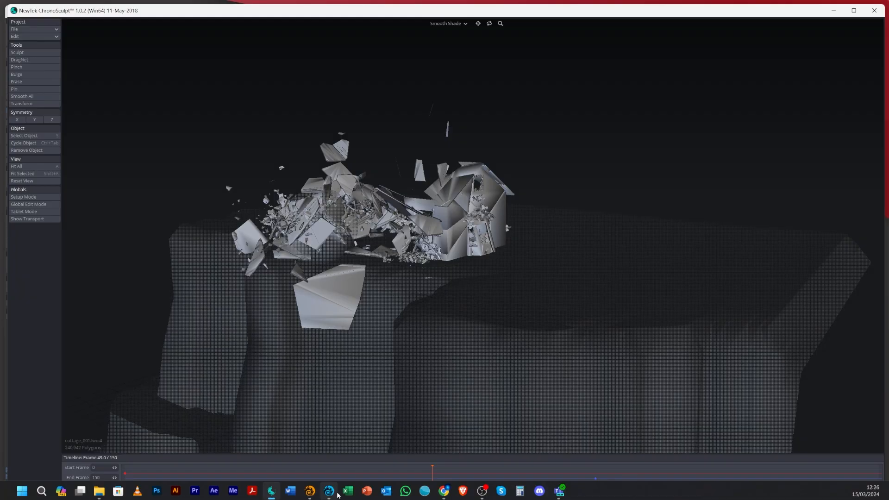
# Switch to LightWave Layout, select the house object and load Cottage 2.mdd as the vertex cache in its MD Reader settings
pyautogui.click(336, 493)
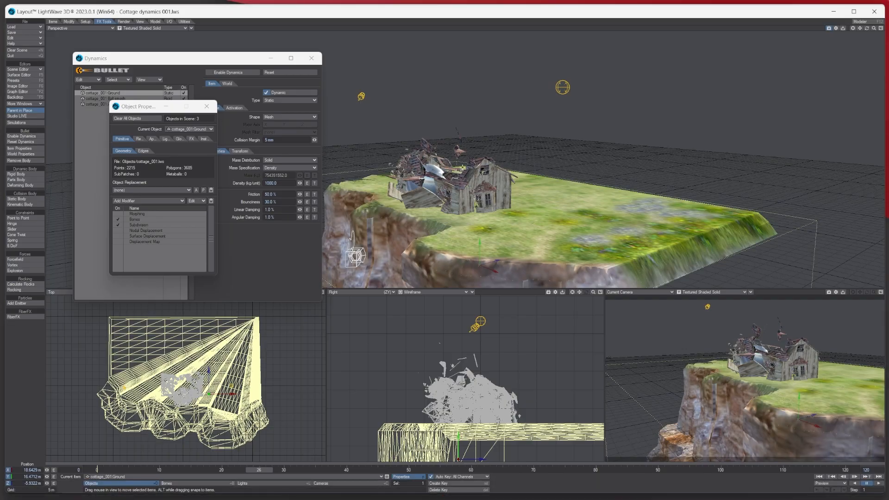
pyautogui.click(486, 161)
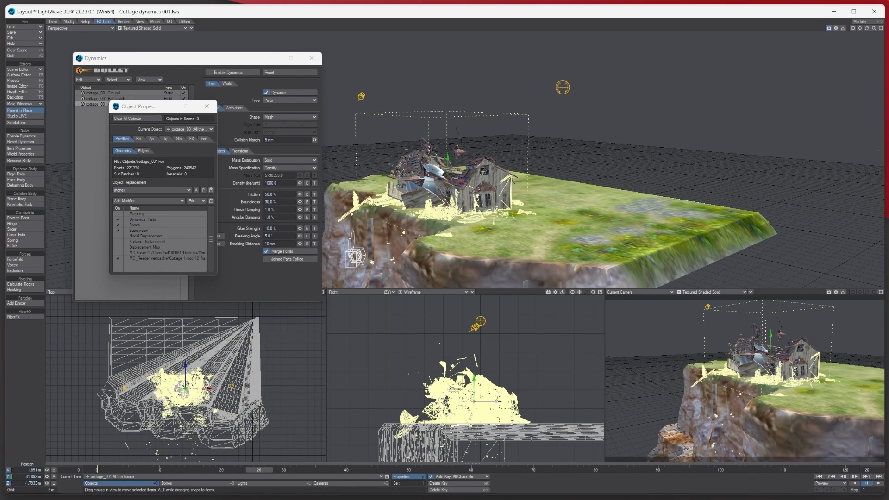
pyautogui.doubleClick(147, 259)
pyautogui.click(190, 126)
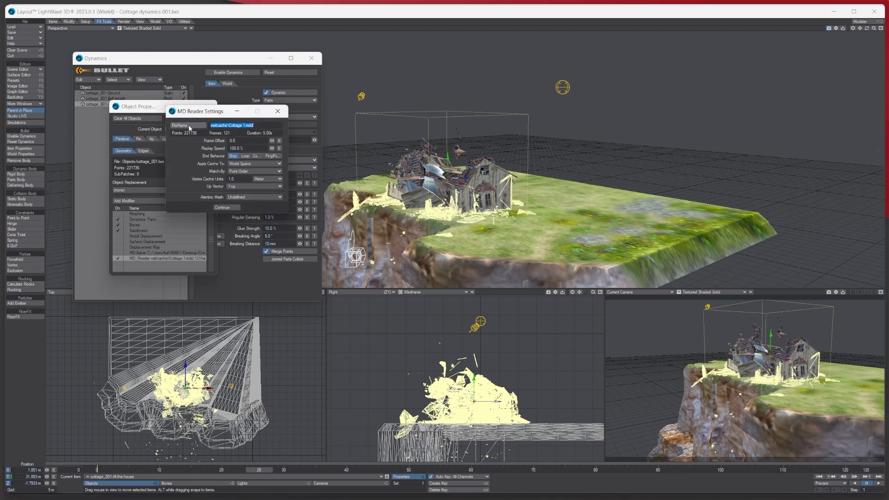
pyautogui.click(376, 196)
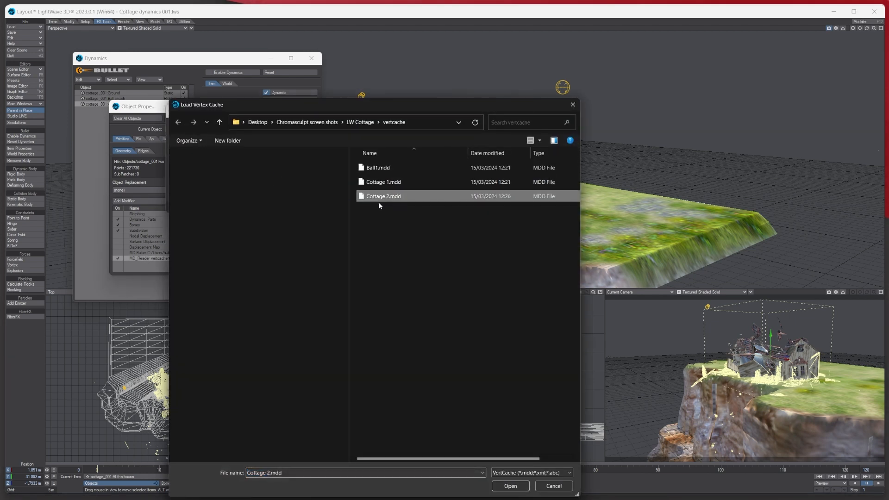
pyautogui.click(510, 486)
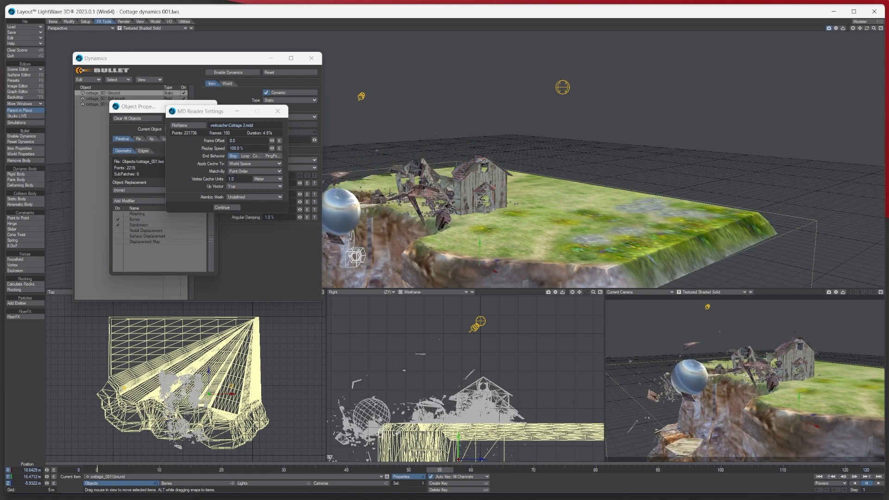
pyautogui.click(230, 208)
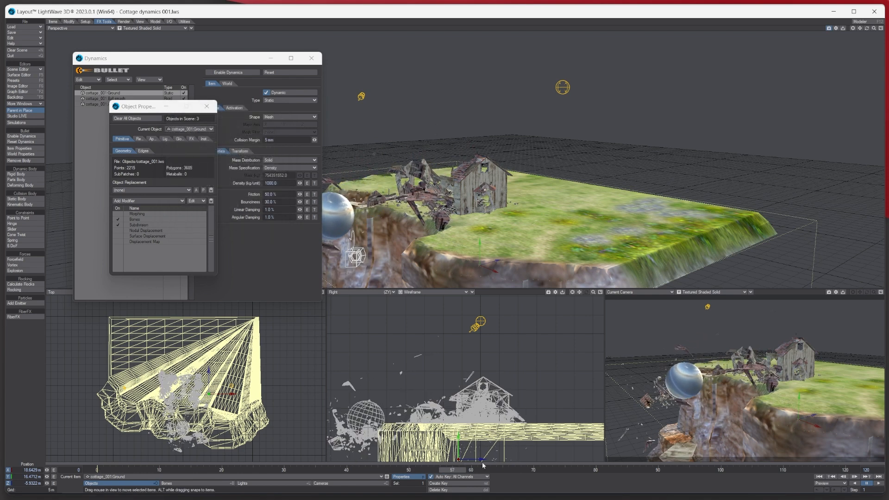